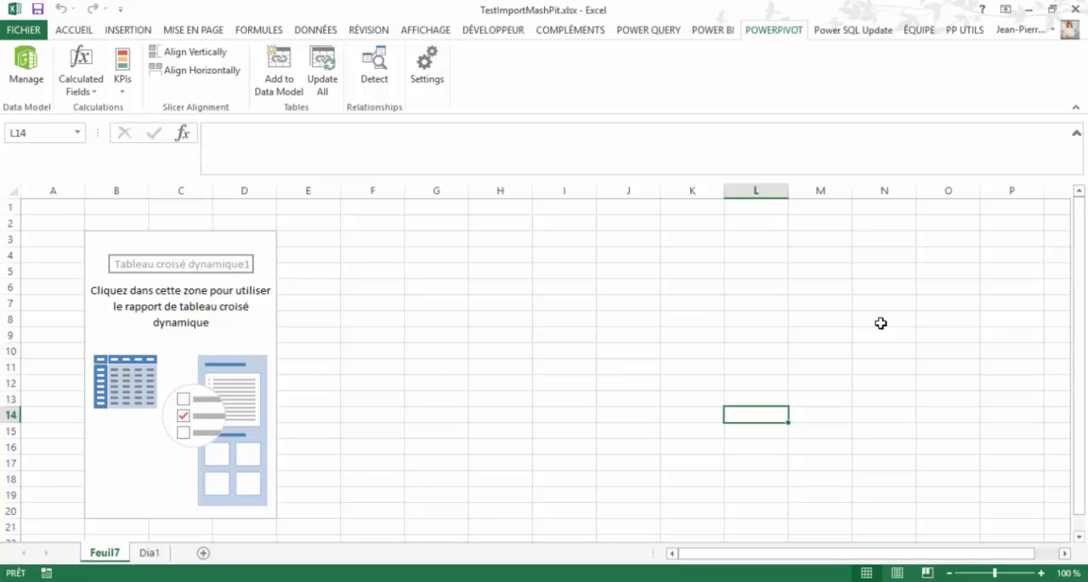
- Look through the Produits table's fields and add its Produits hierarchy to the rows of the empty pivot table
click(199, 342)
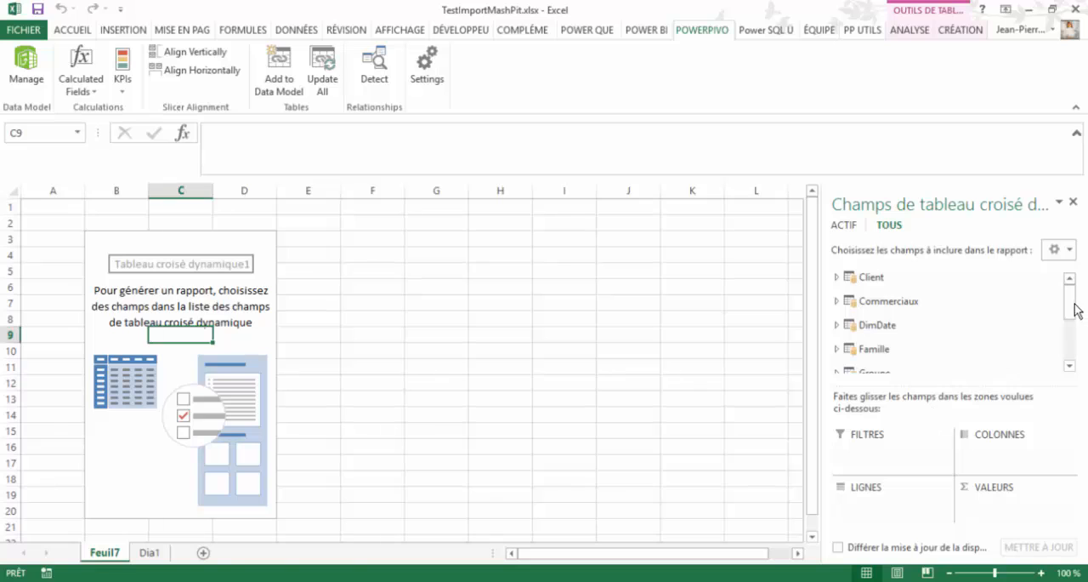
drag(1073, 313, 1076, 382)
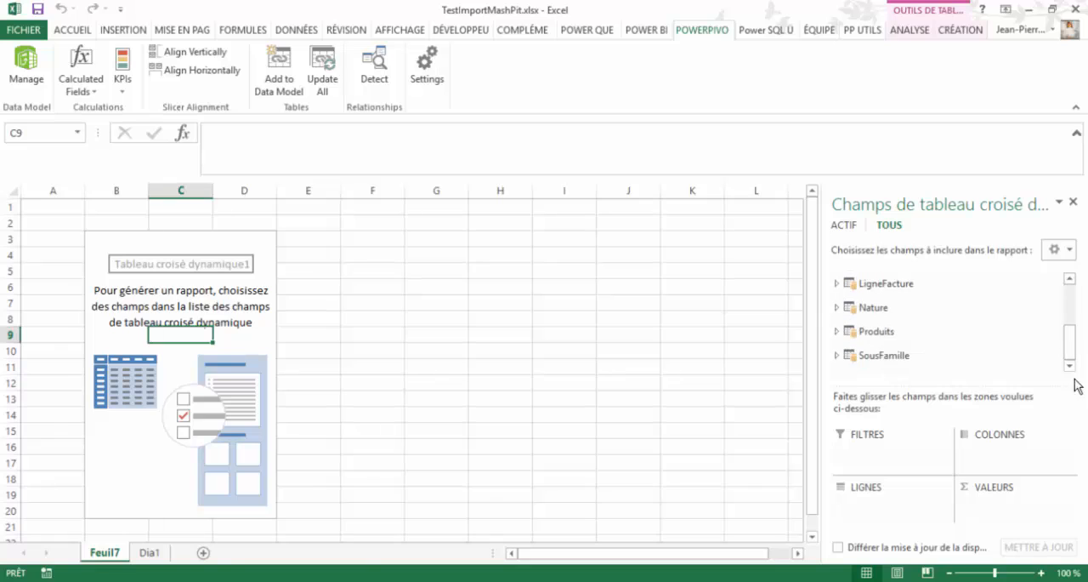
click(835, 332)
drag(1071, 340, 1070, 351)
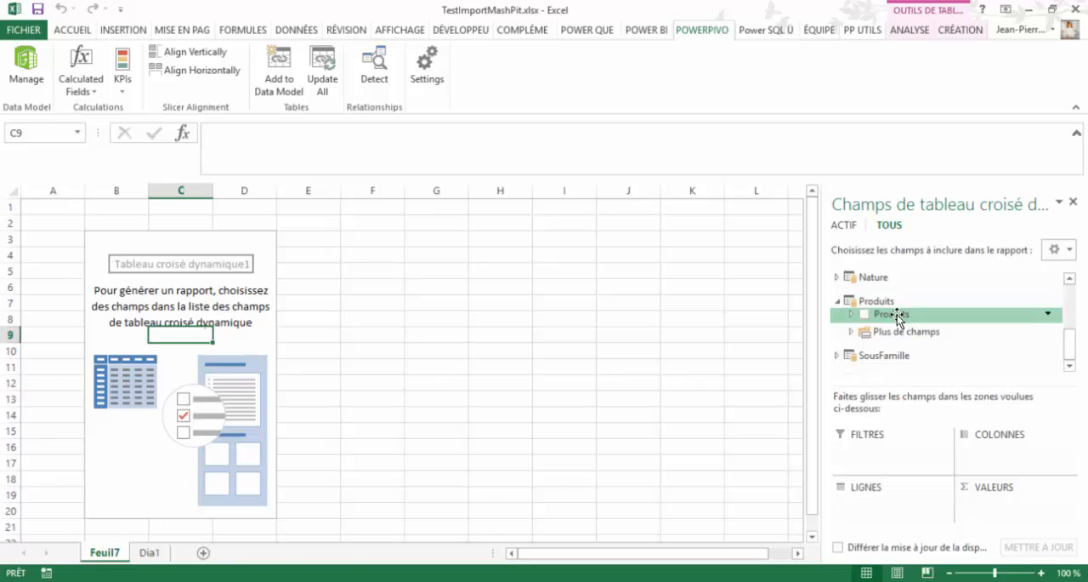
click(852, 333)
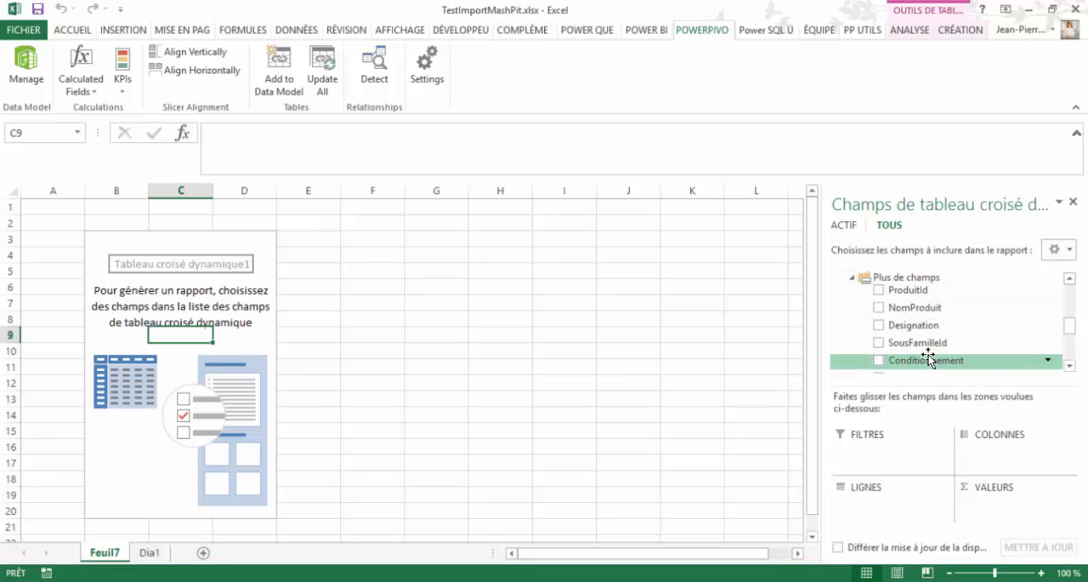
drag(1073, 333, 1072, 311)
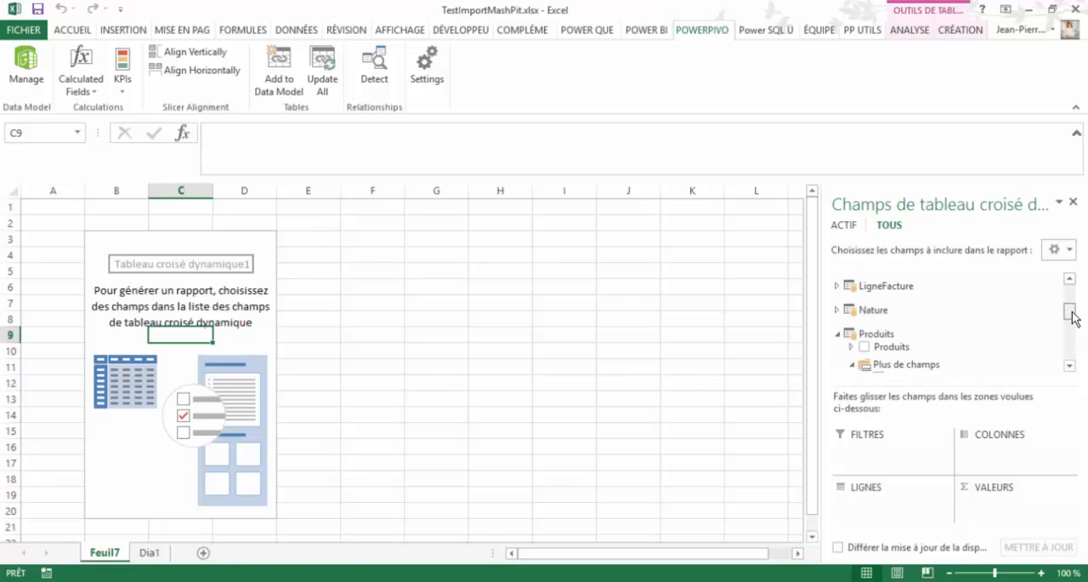
click(853, 348)
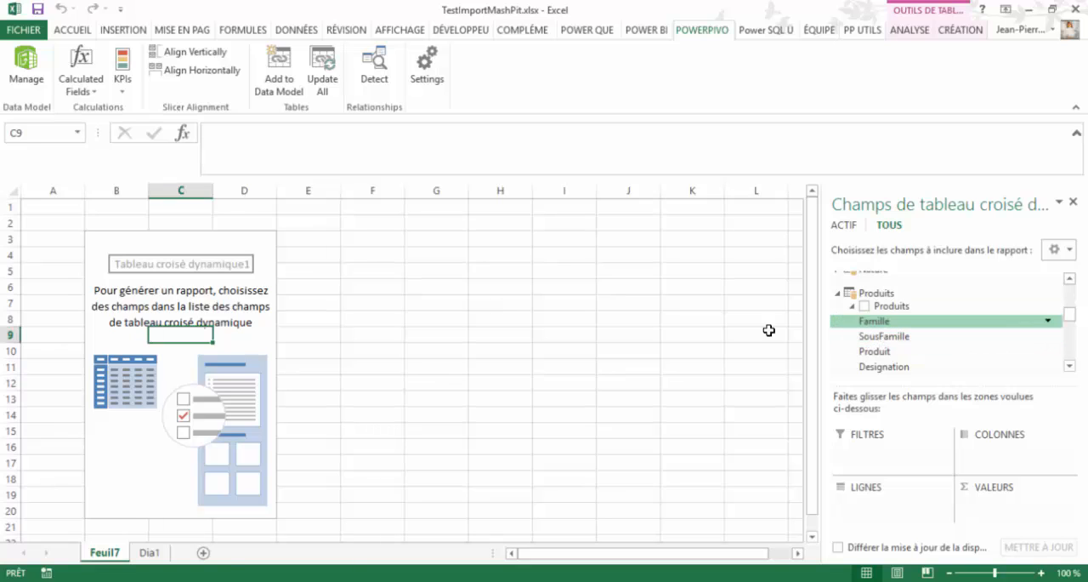
click(866, 306)
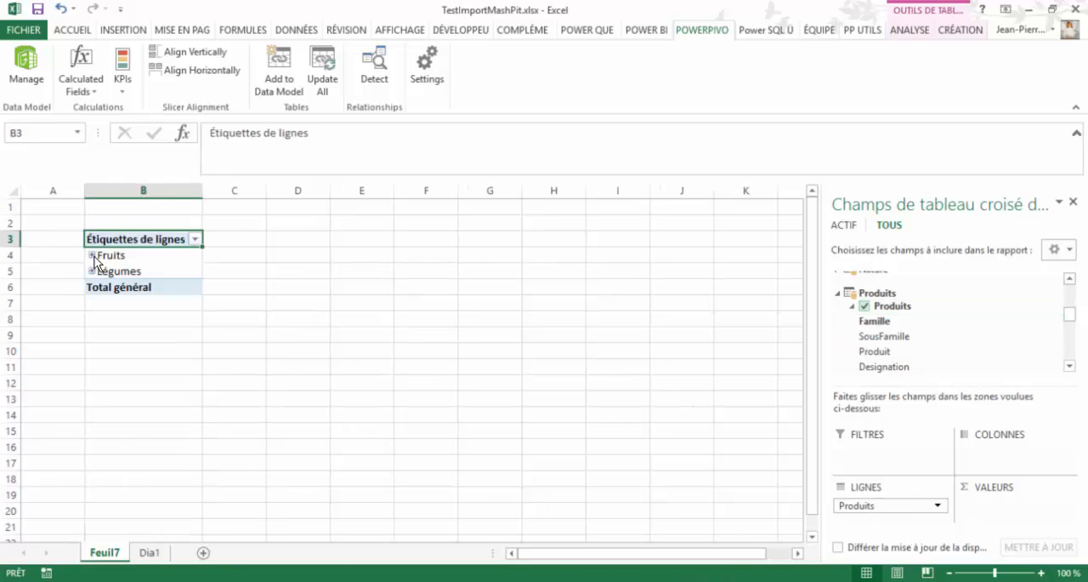
- Expand Fruits in the pivot table, then the Agrumes subfamily and its Agrumes product down to the designations
click(93, 255)
click(102, 271)
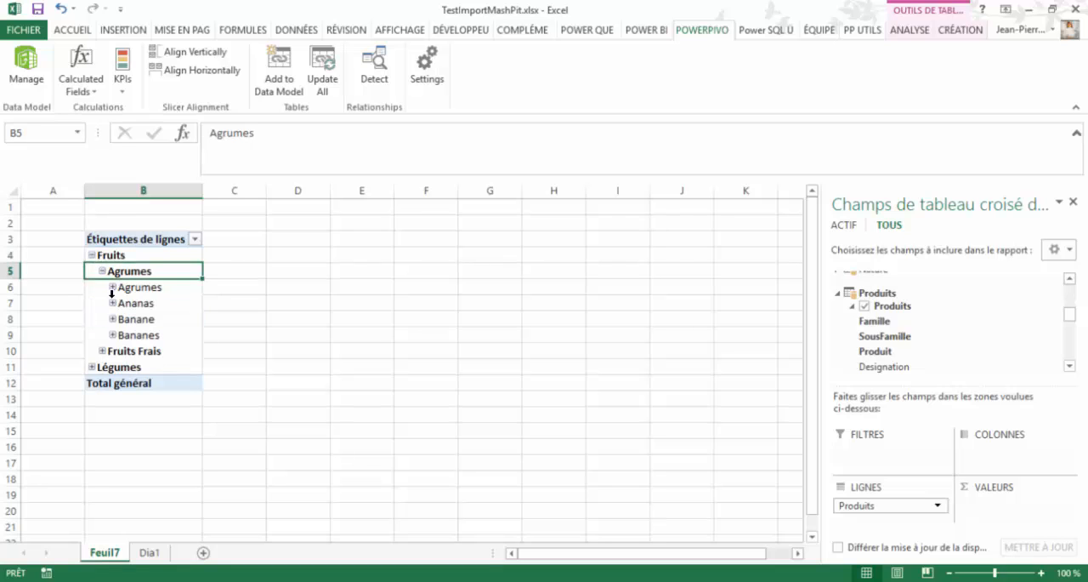
click(113, 288)
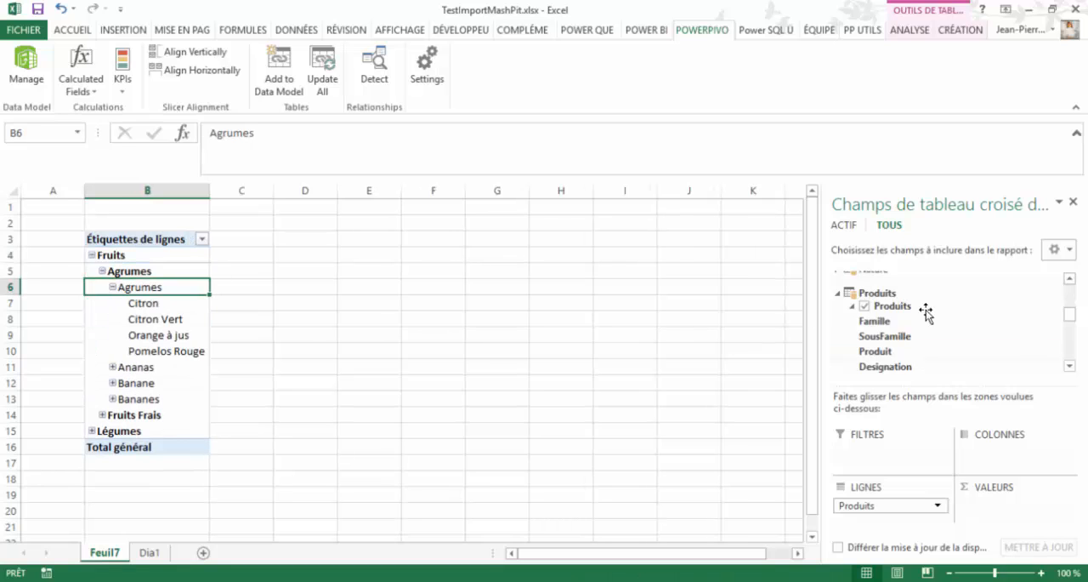
- Add the TotalCa measure from the LigneFacture table to the pivot table's values
click(837, 293)
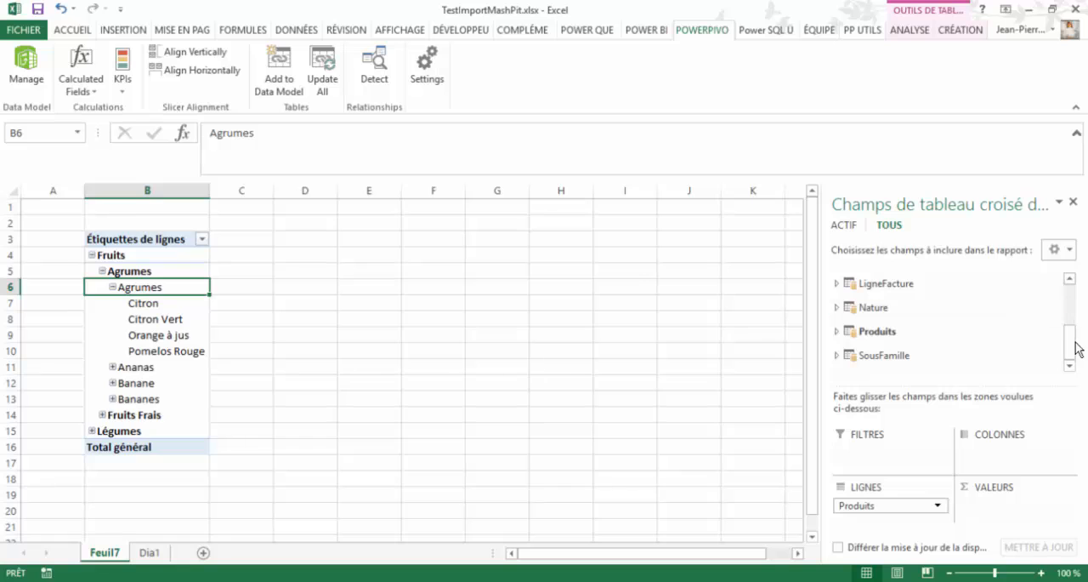
drag(1071, 344, 1071, 341)
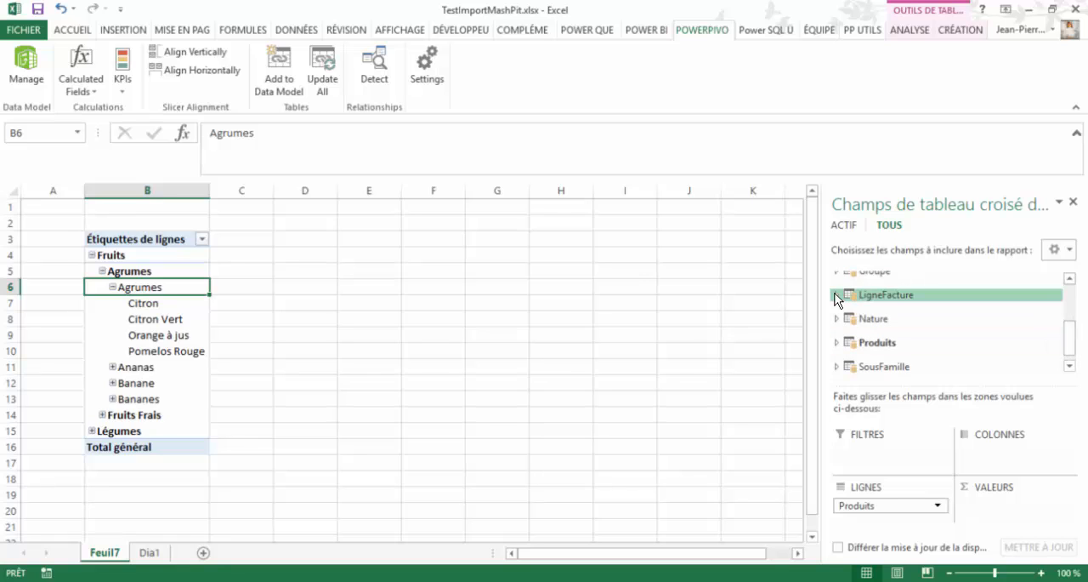
click(837, 295)
scroll(1071, 340, down, 2)
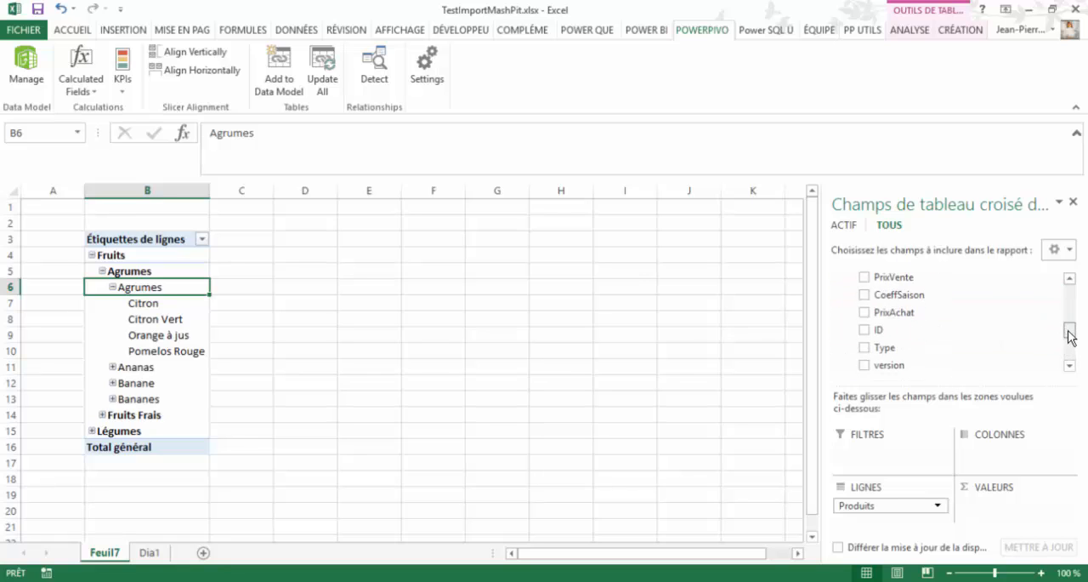
scroll(1067, 340, down, 5)
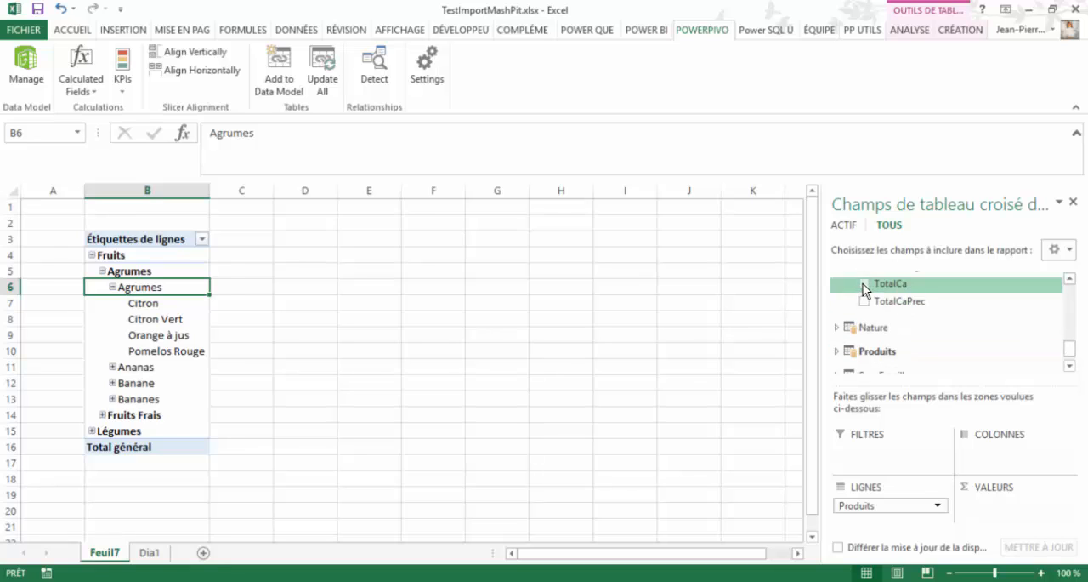
click(864, 284)
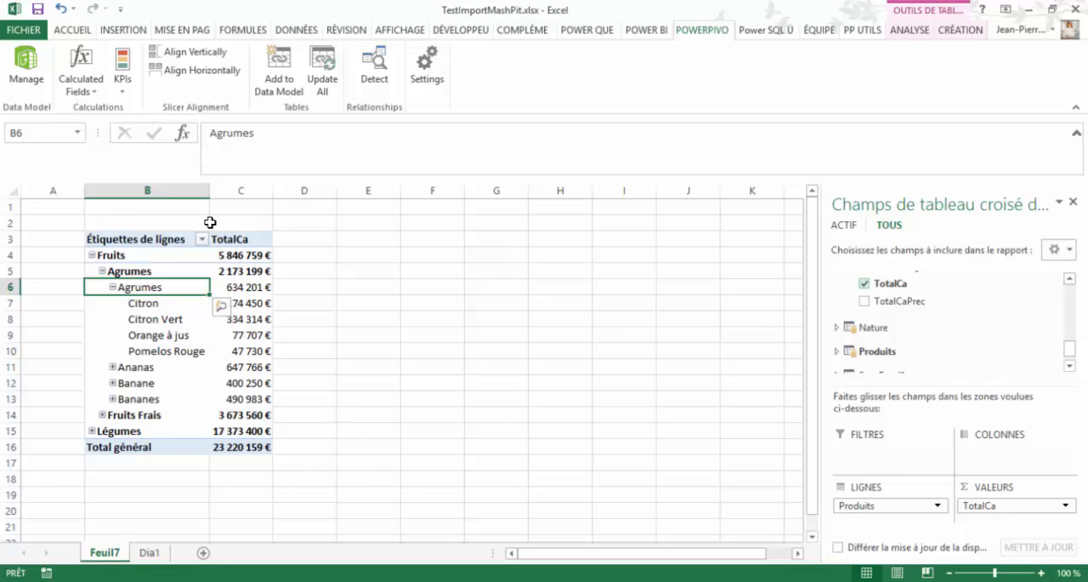
- Insert a clustered column pivot chart, place it beside the pivot table, and collapse the Fruits group
click(238, 298)
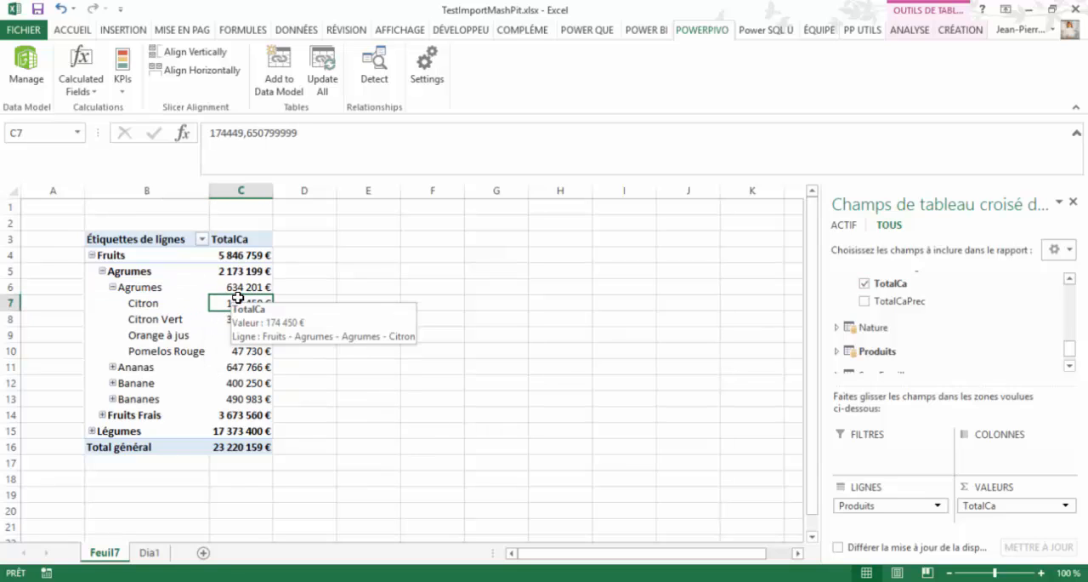
click(115, 32)
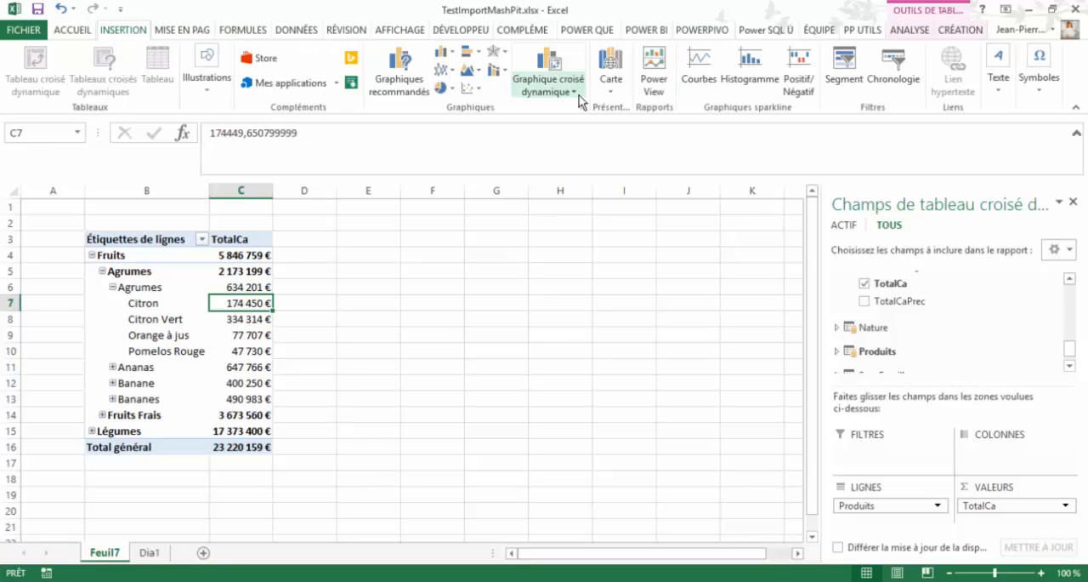
click(552, 64)
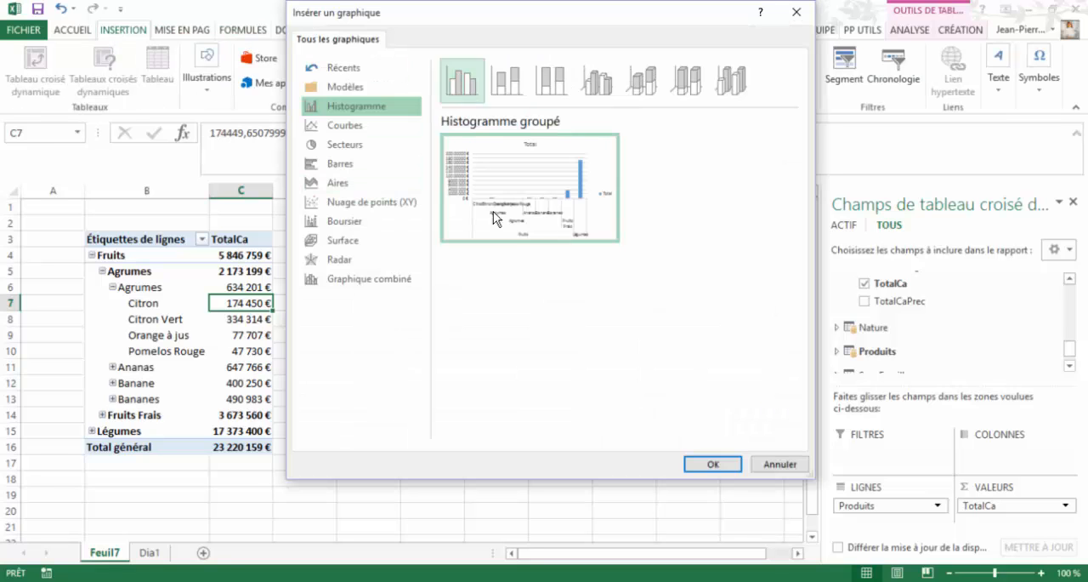
click(710, 464)
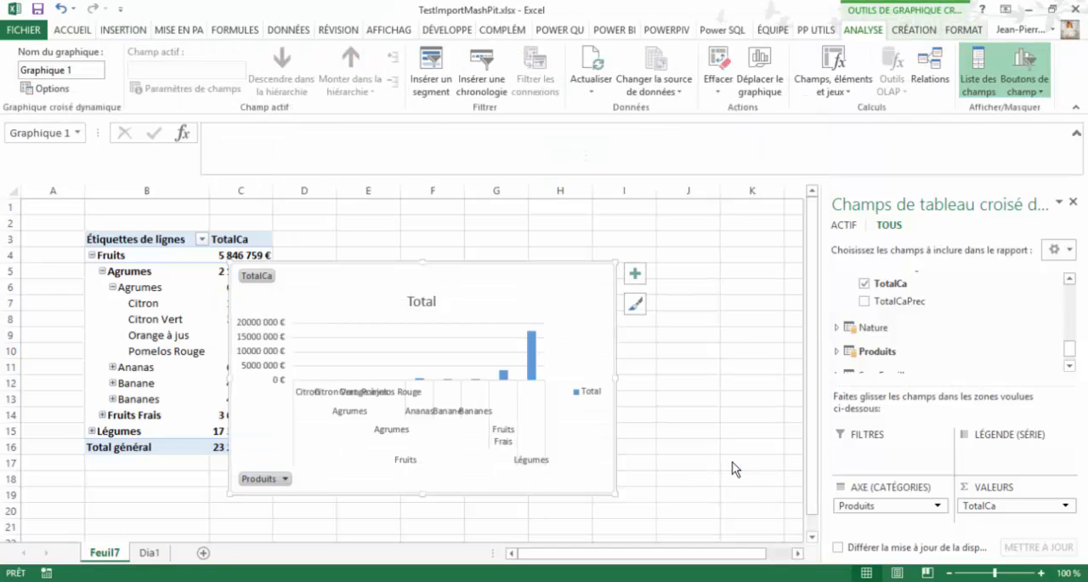
drag(461, 263, 595, 262)
click(91, 255)
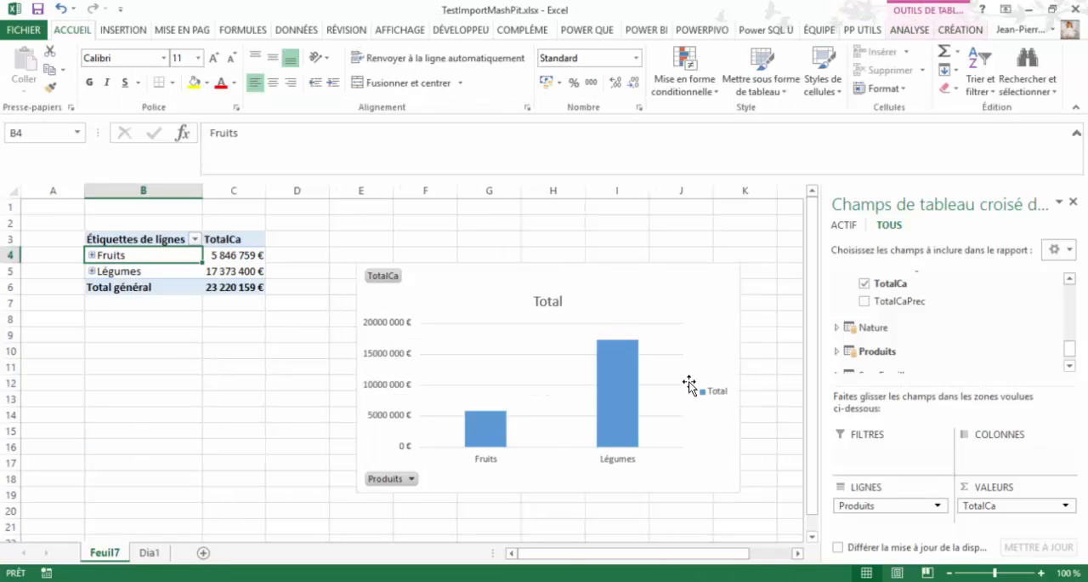
- Drill down in the chart from Légumes through Légumes Frais to the Tomate designations
double_click(623, 394)
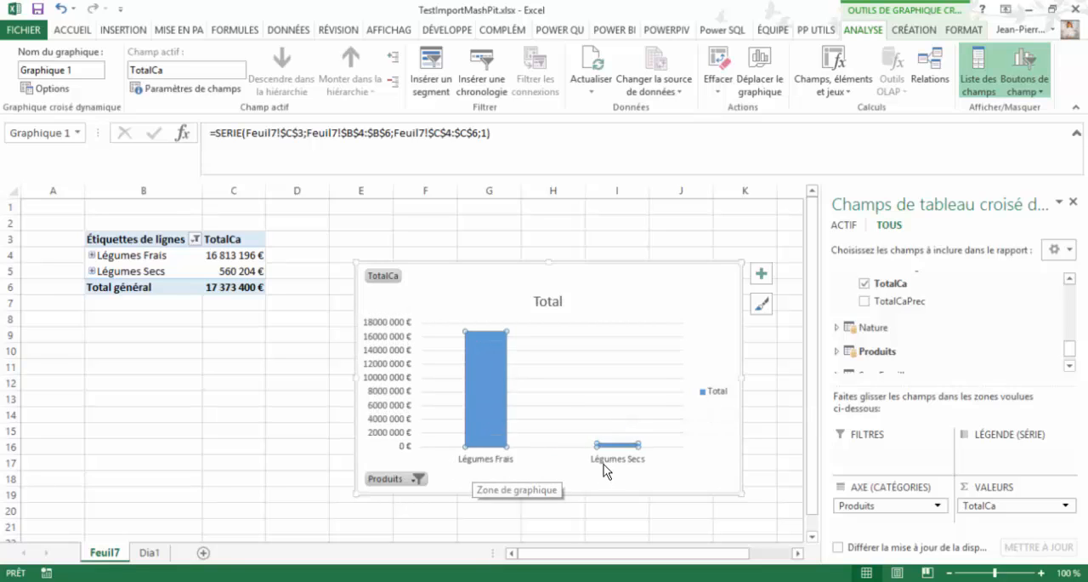
double_click(477, 363)
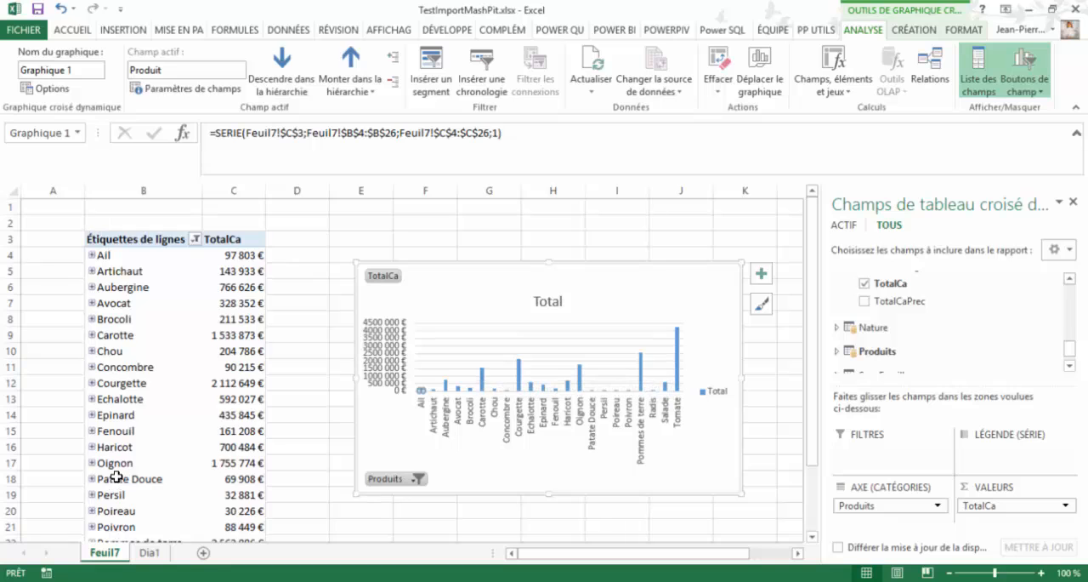
double_click(679, 372)
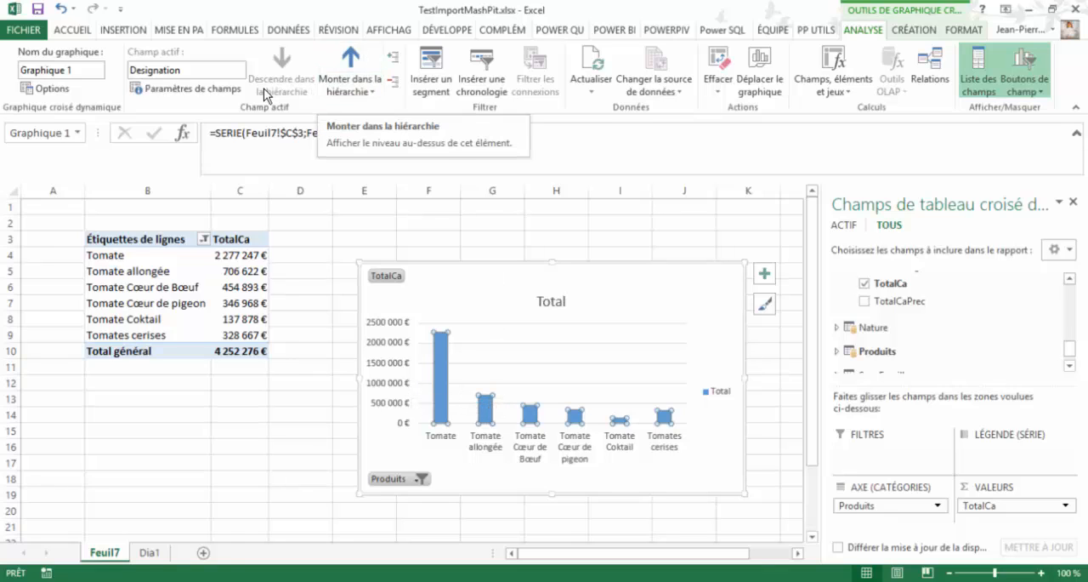
- Drill the chart back up the hierarchy, level by level, to Famille
click(352, 68)
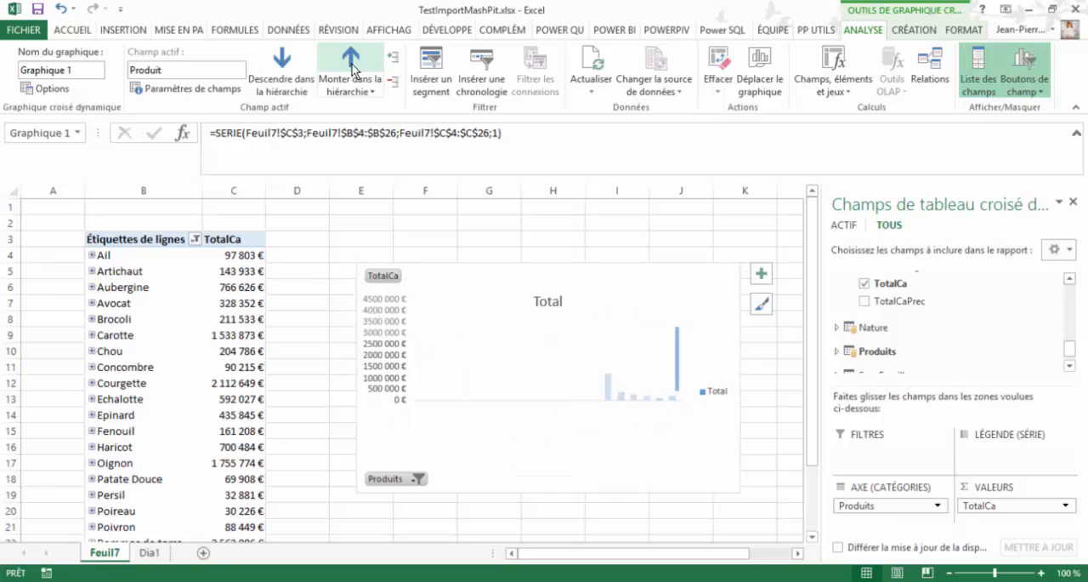
click(352, 68)
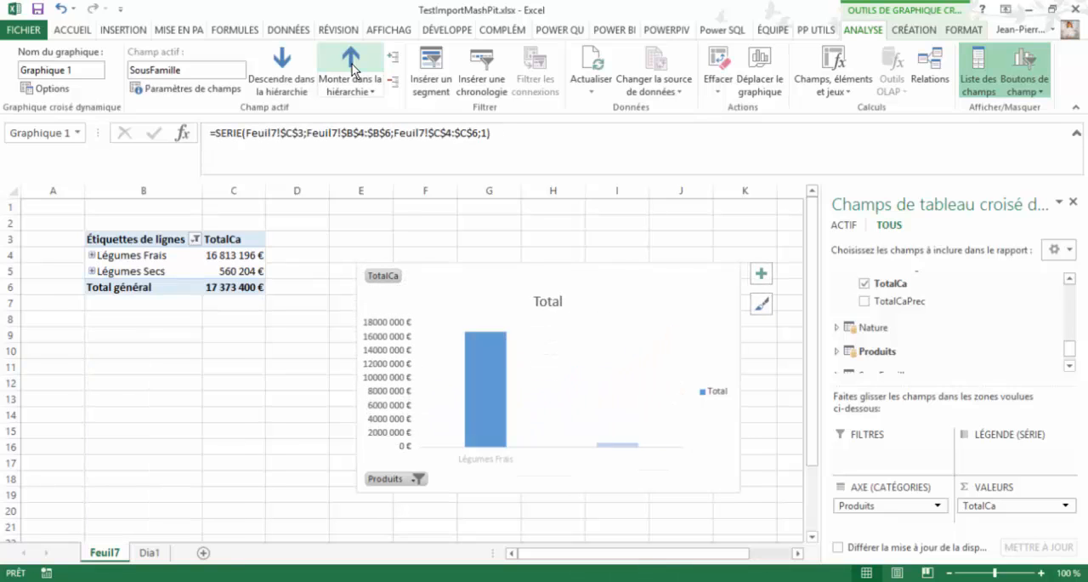
click(352, 68)
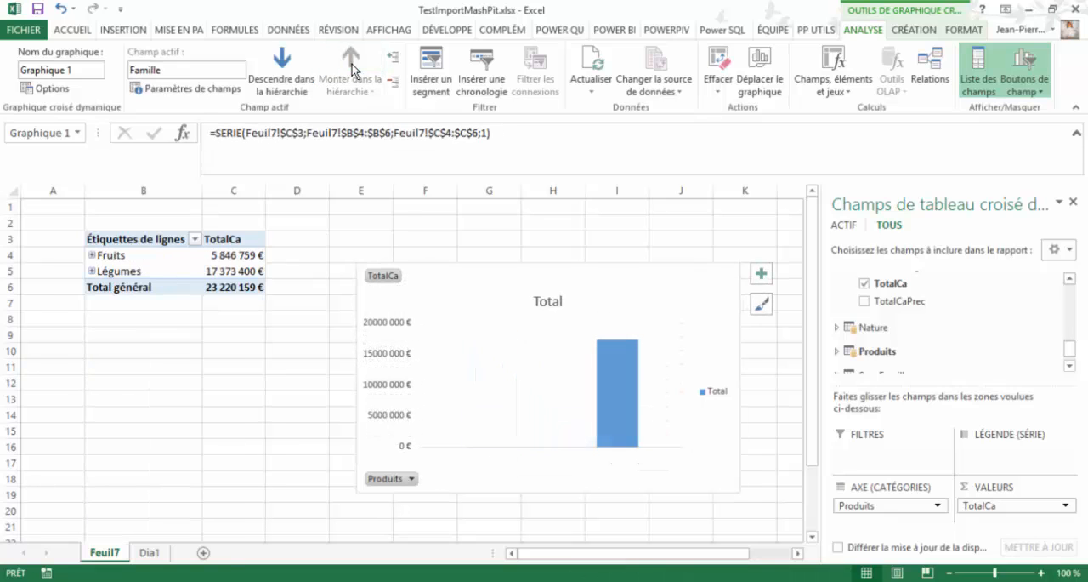
- Drill down in the chart through Fruits to Fruits Frais, and briefly expand Pêche in the pivot table before collapsing it
double_click(493, 437)
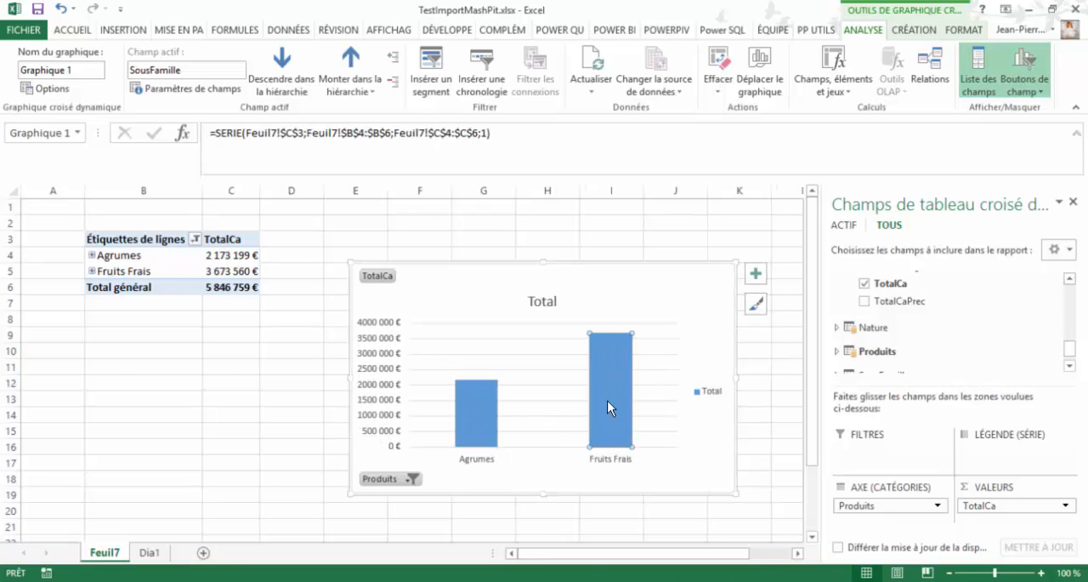
double_click(607, 399)
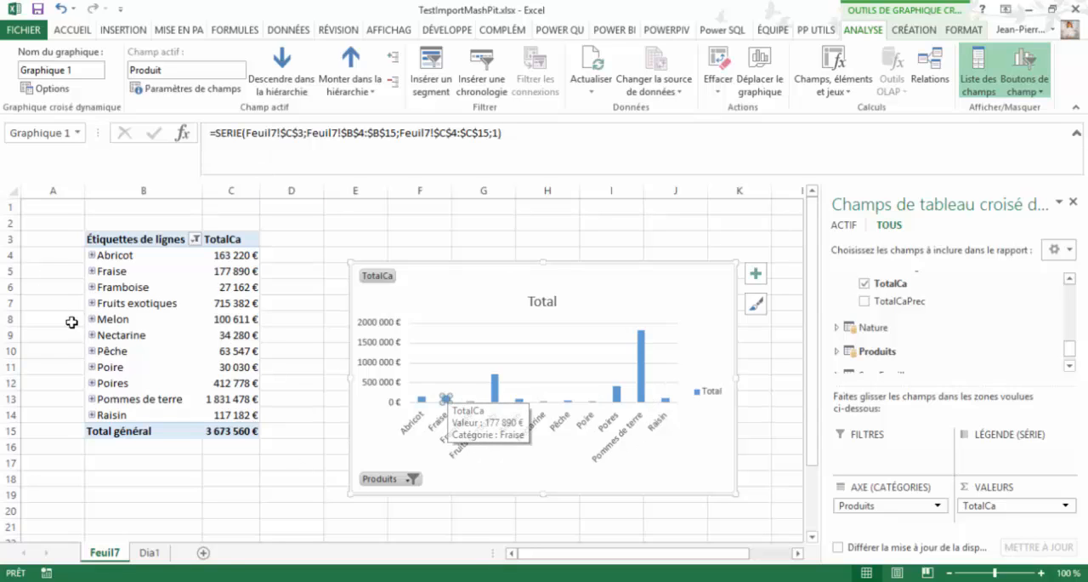
click(92, 350)
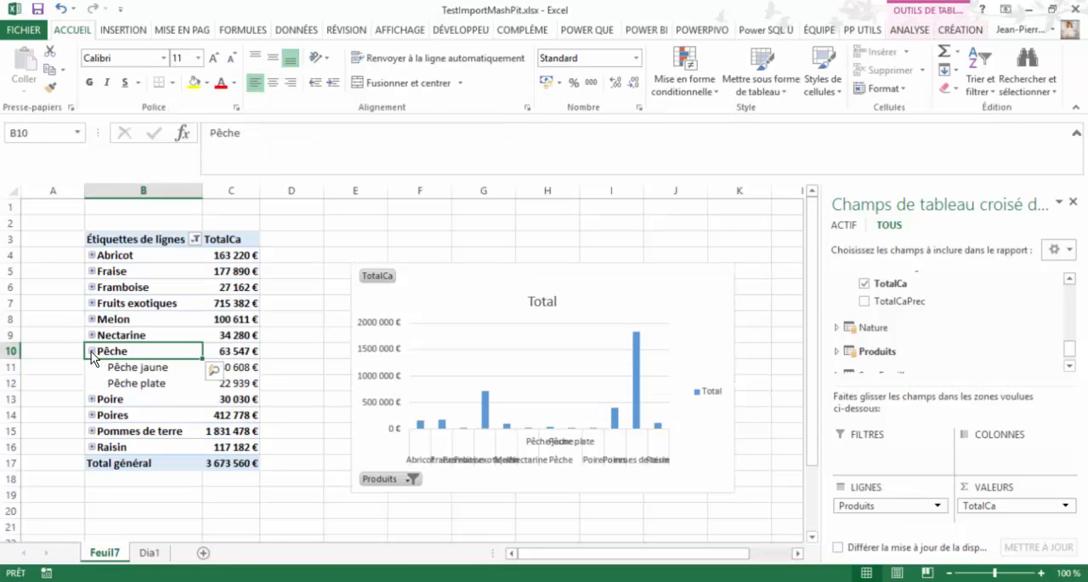
click(92, 351)
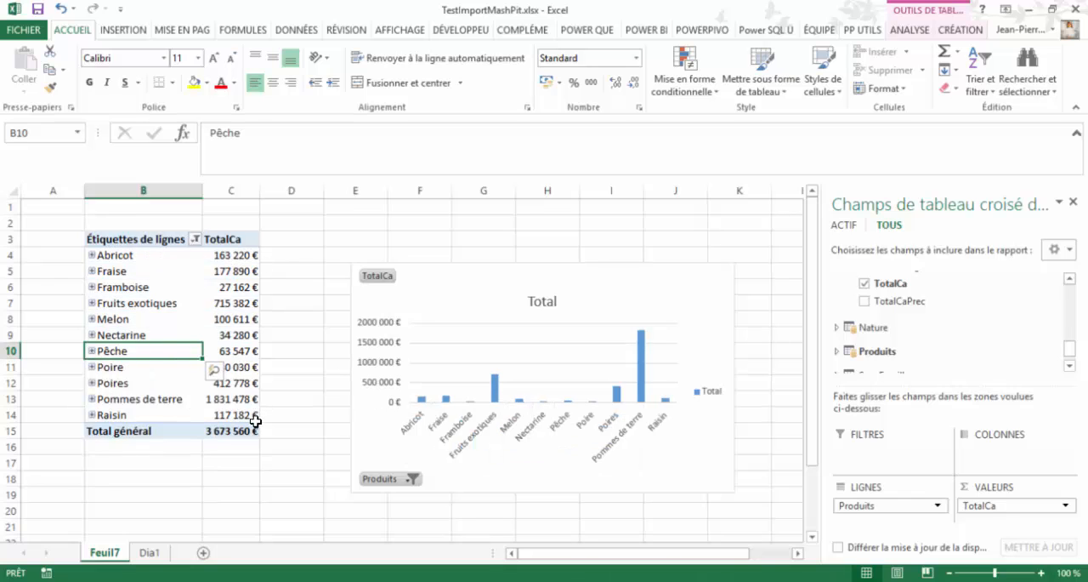
- Open the Power Pivot data model and examine the levels of the Produits hierarchy and the links to SousFamille and Famille
drag(1071, 357, 1071, 362)
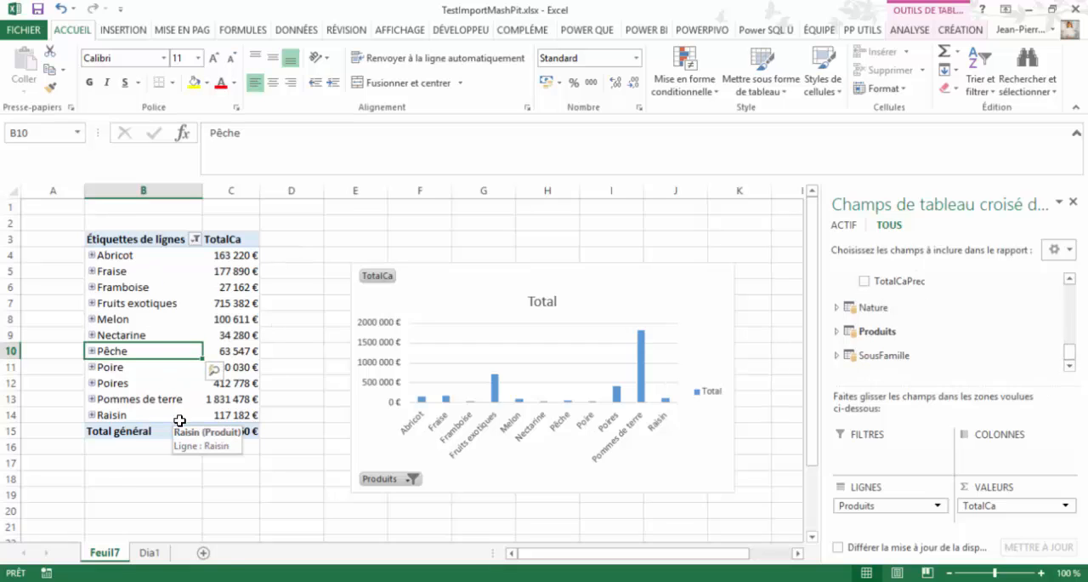
click(702, 31)
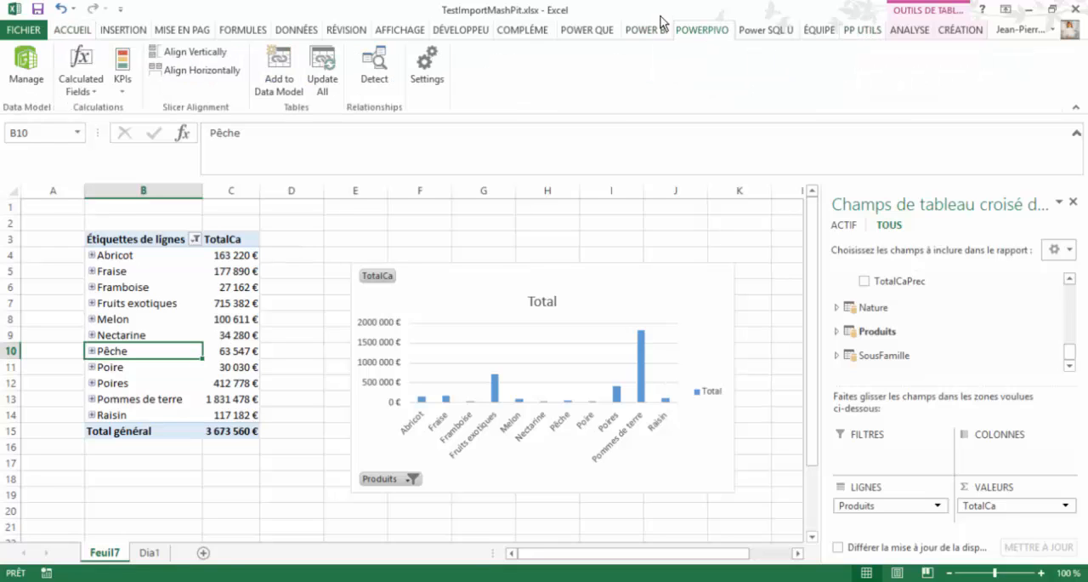
click(26, 70)
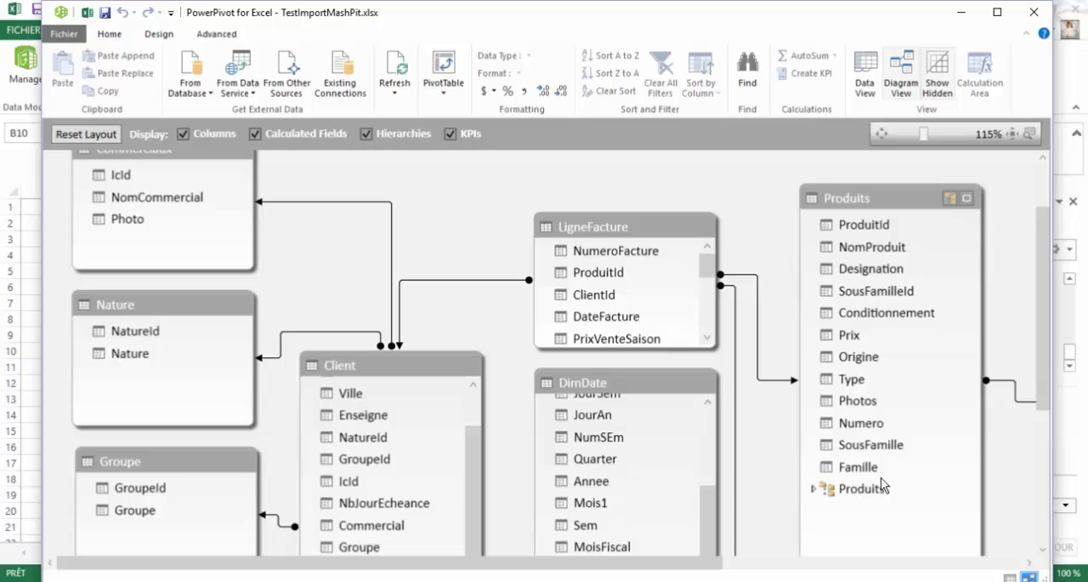
click(813, 489)
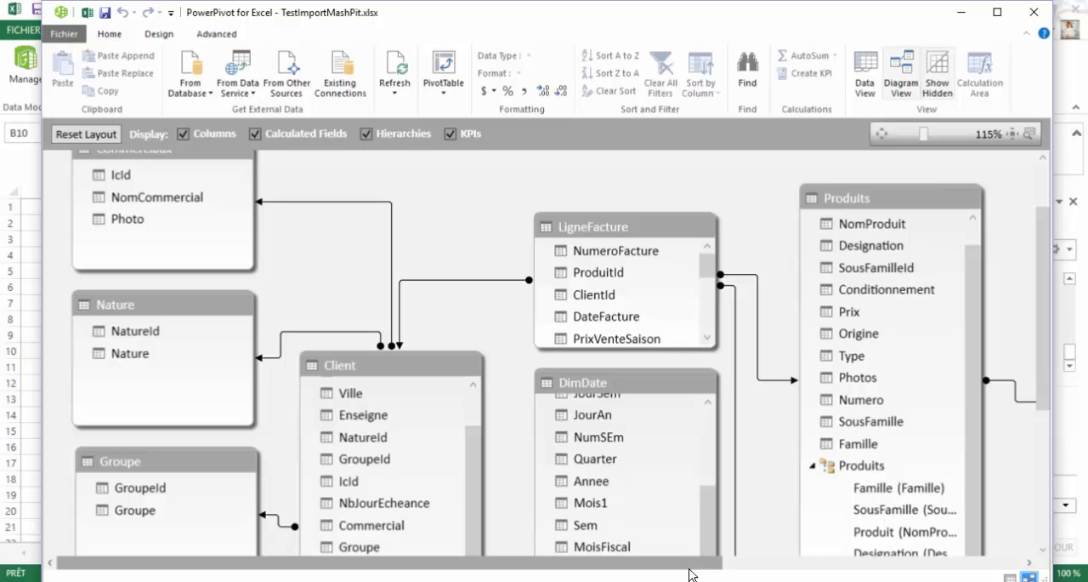
drag(687, 562, 963, 555)
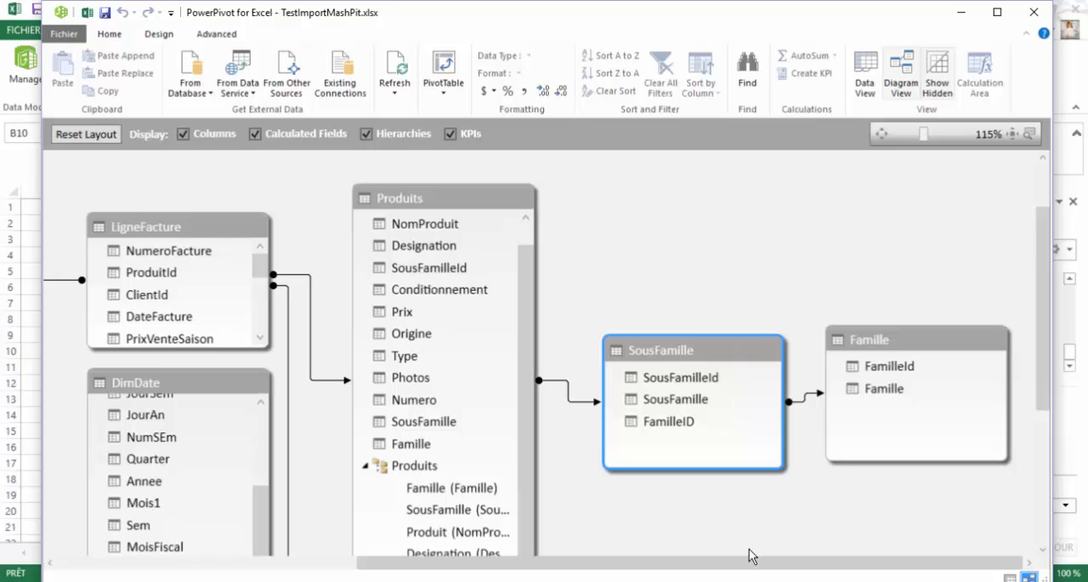
drag(754, 562, 535, 562)
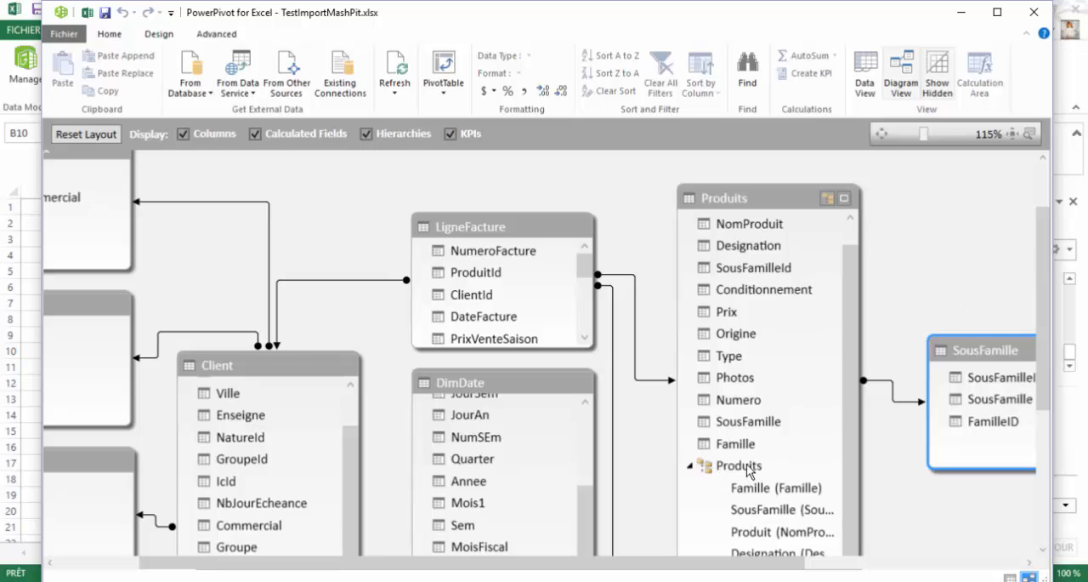
- Examine the RELATED formula behind the SousFamille calculated column in the data view of the Produits table
click(865, 75)
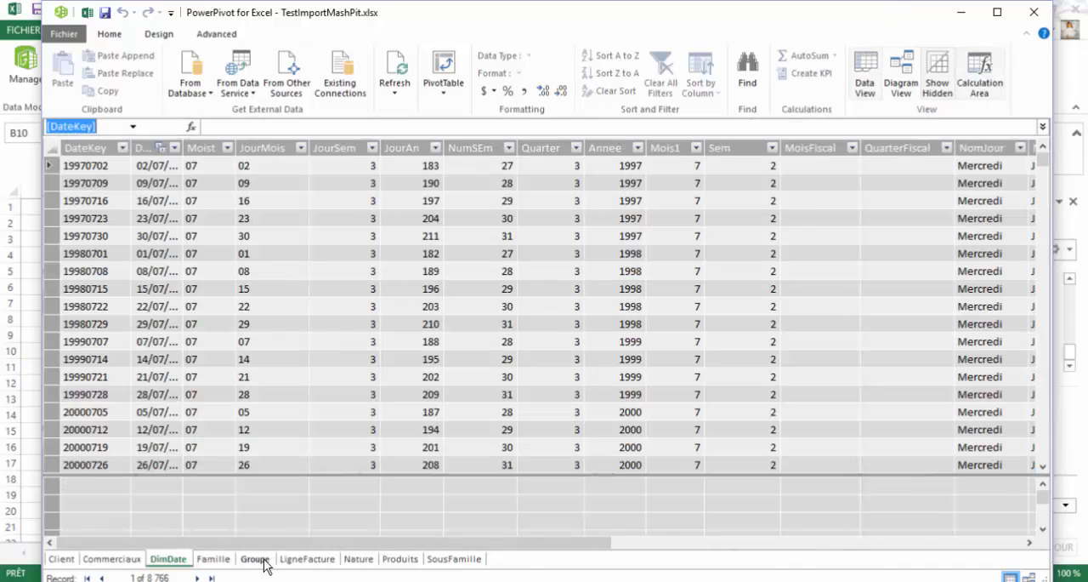
click(412, 559)
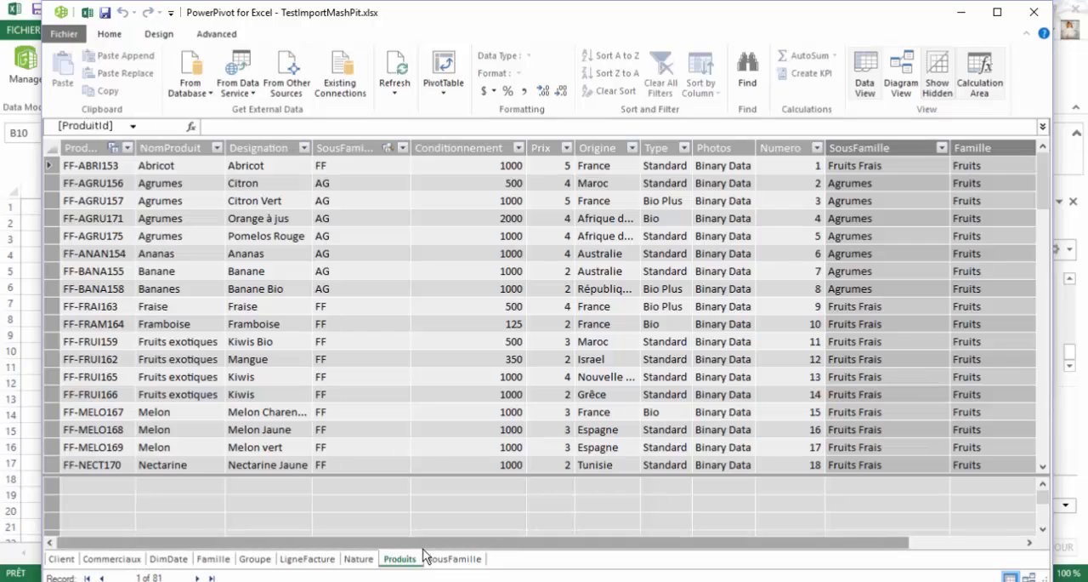
drag(467, 541, 628, 561)
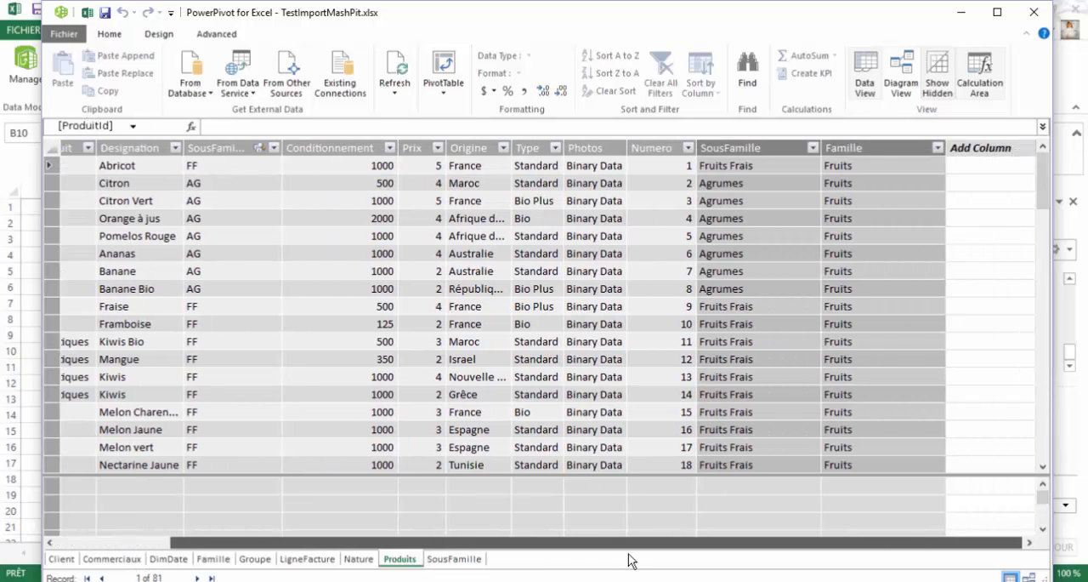
click(758, 163)
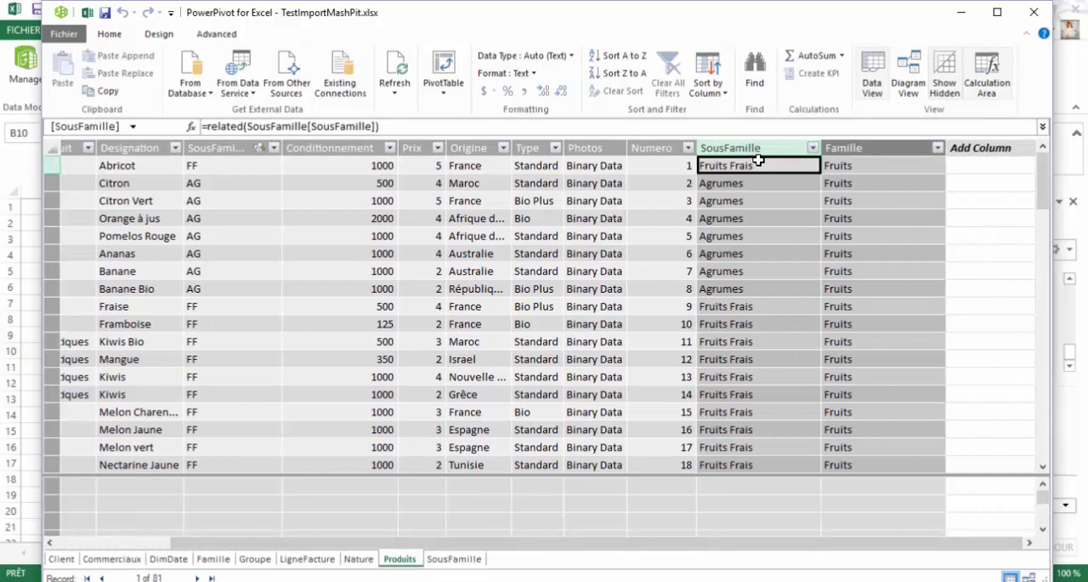
click(249, 127)
drag(248, 127, 372, 127)
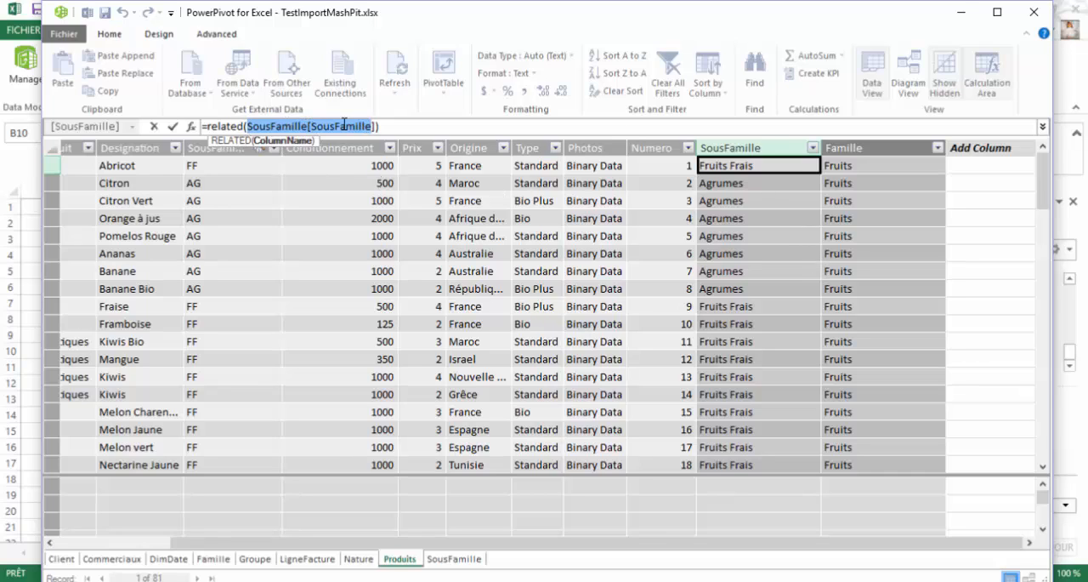
key(Escape)
click(874, 161)
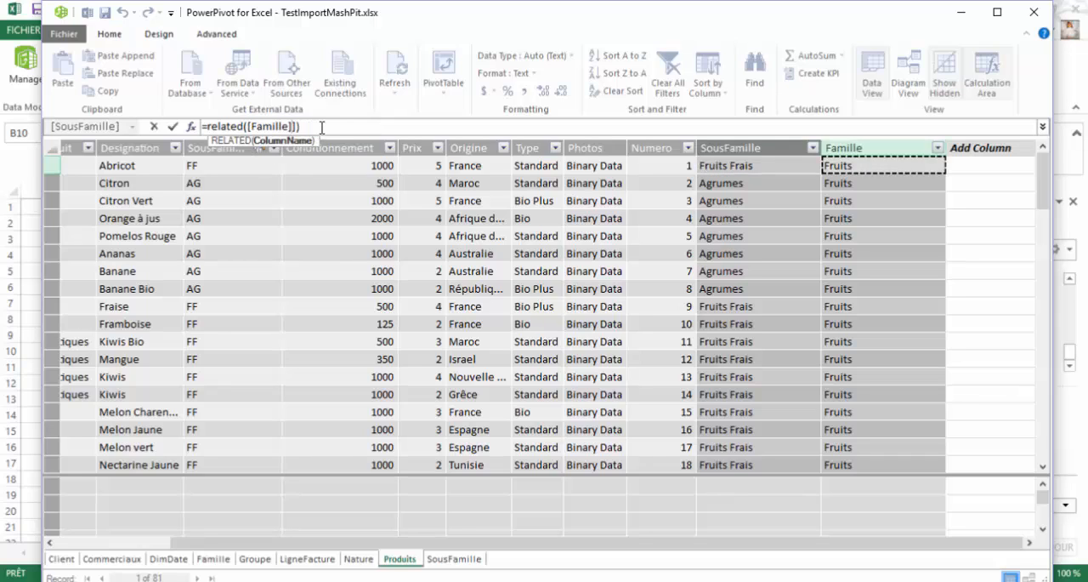
text())
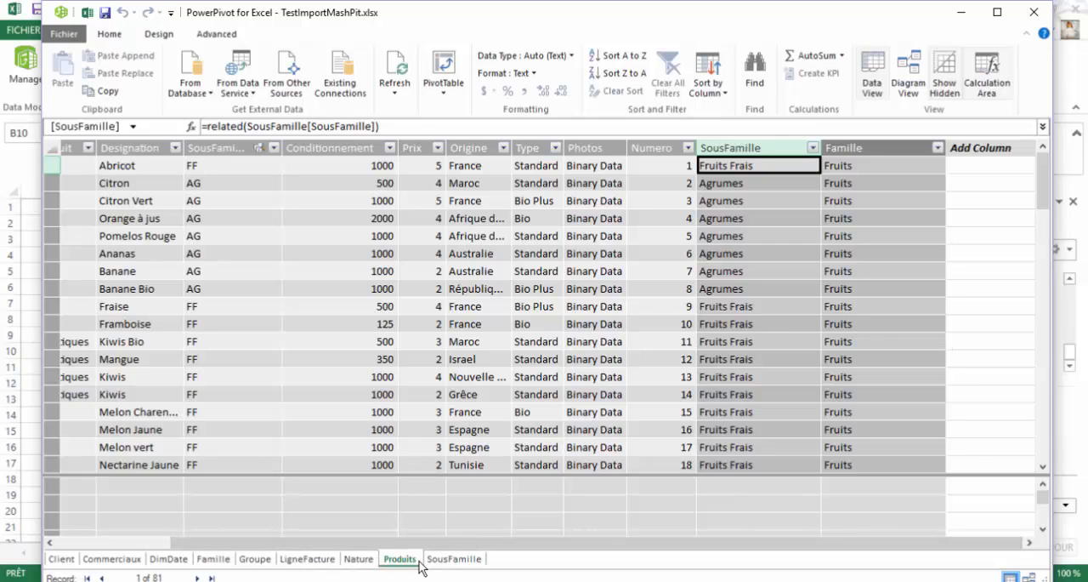
- Return to the diagram view and create a new hierarchy in the Produits table
click(910, 77)
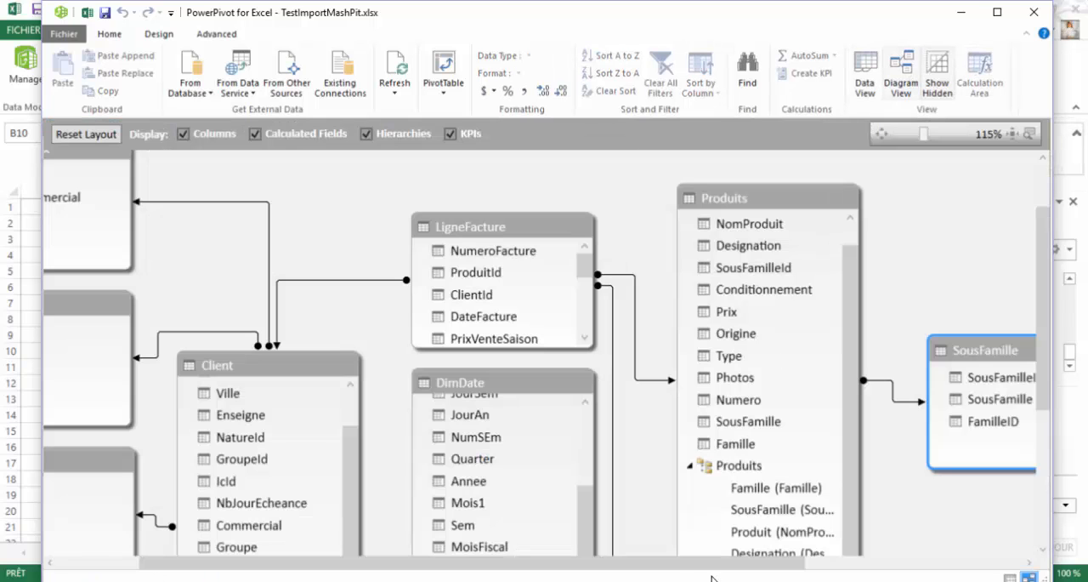
click(691, 468)
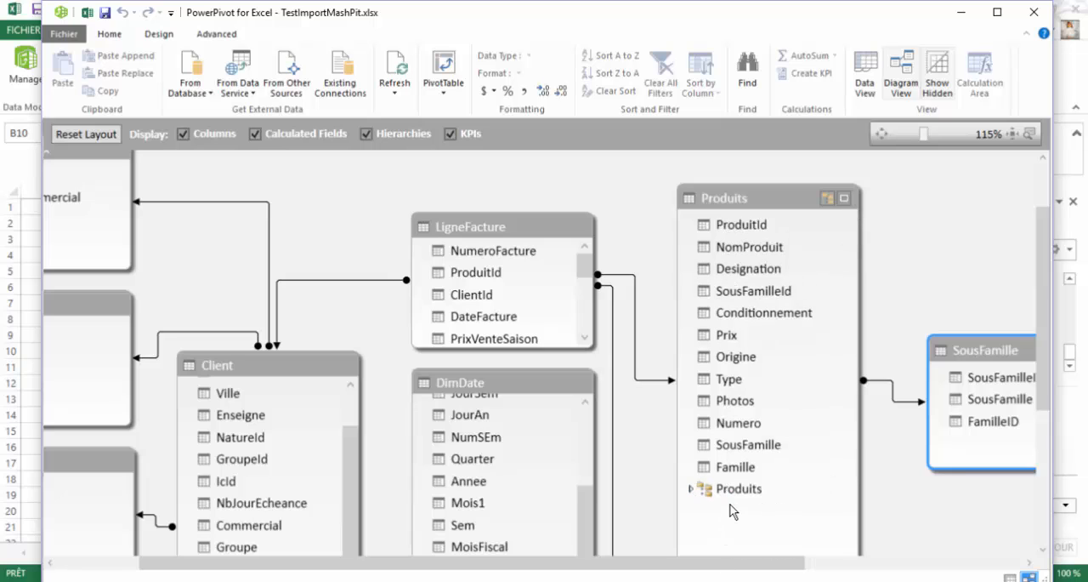
right_click(772, 202)
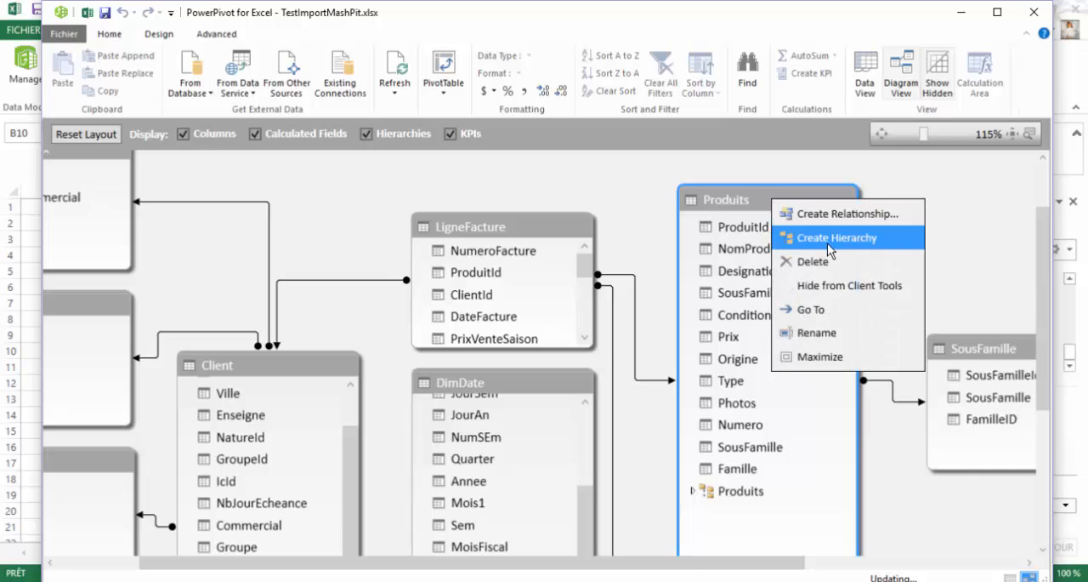
click(828, 243)
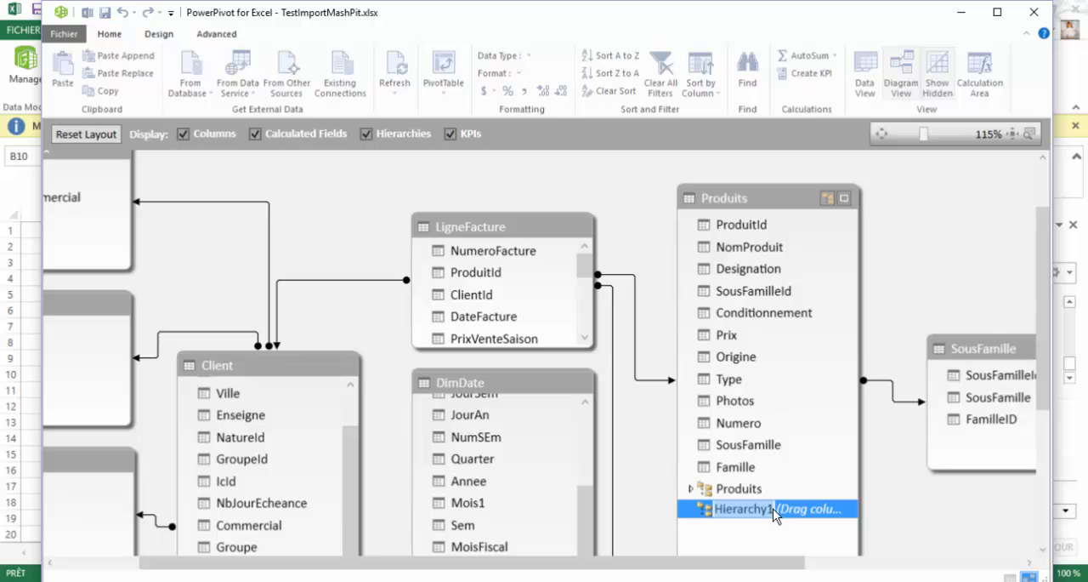
text(Famille)
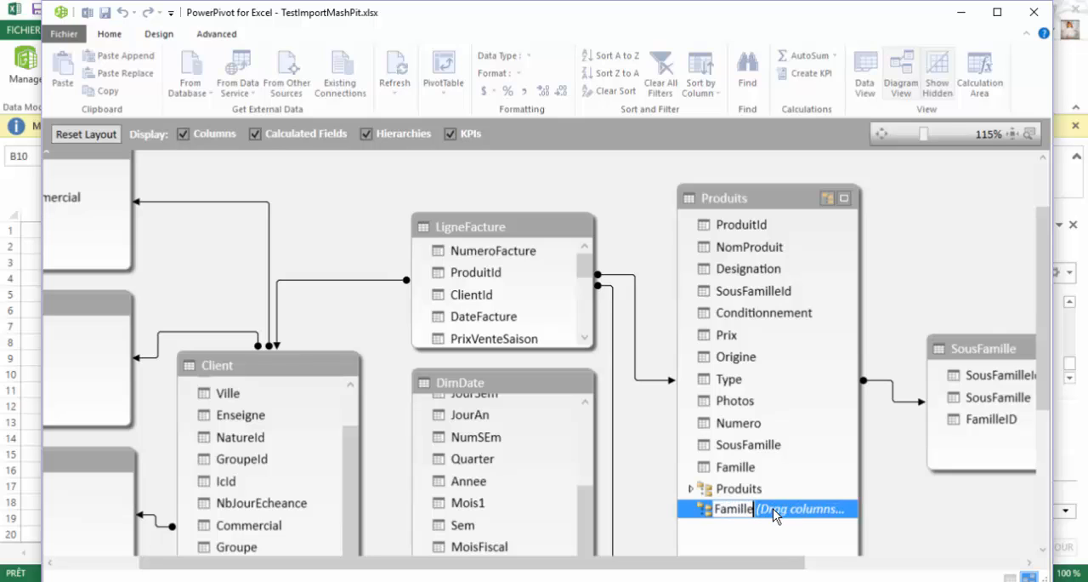
click(724, 465)
click(680, 318)
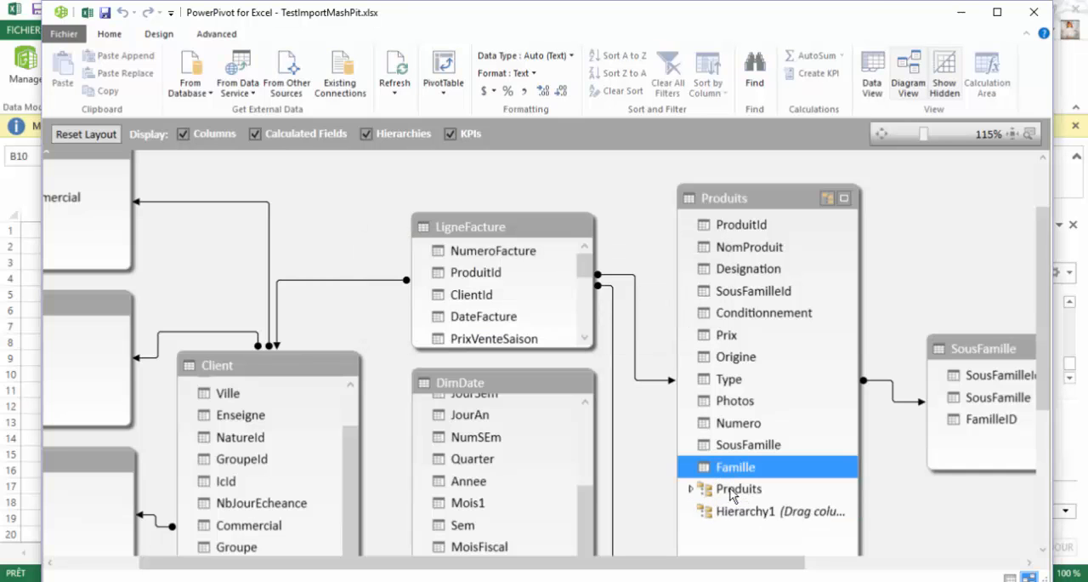
- Rename the new hierarchy in the Produits table as FamilleProduits
double_click(757, 513)
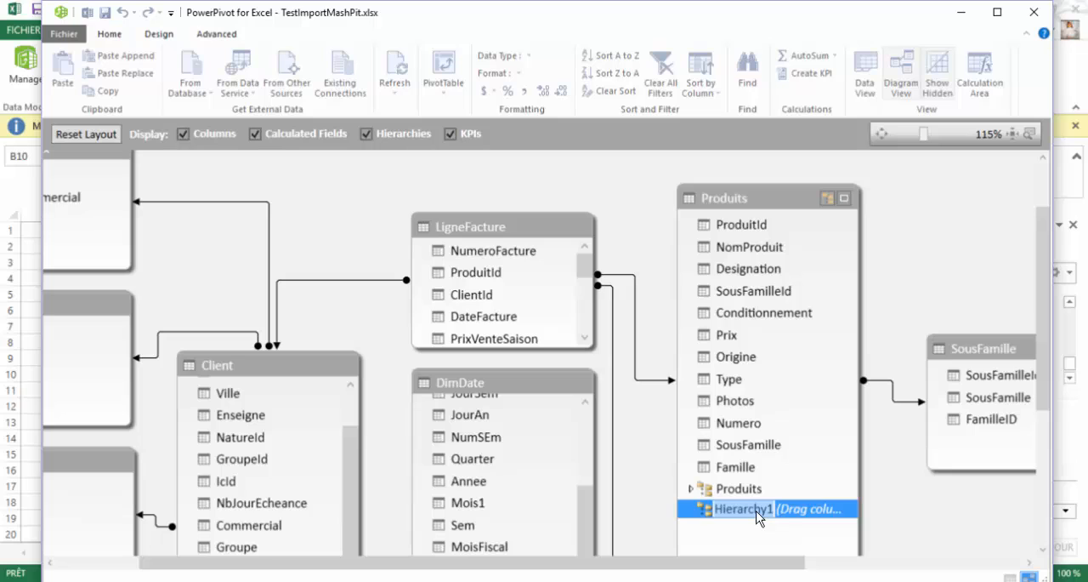
key(BackSpace)
text(Fam)
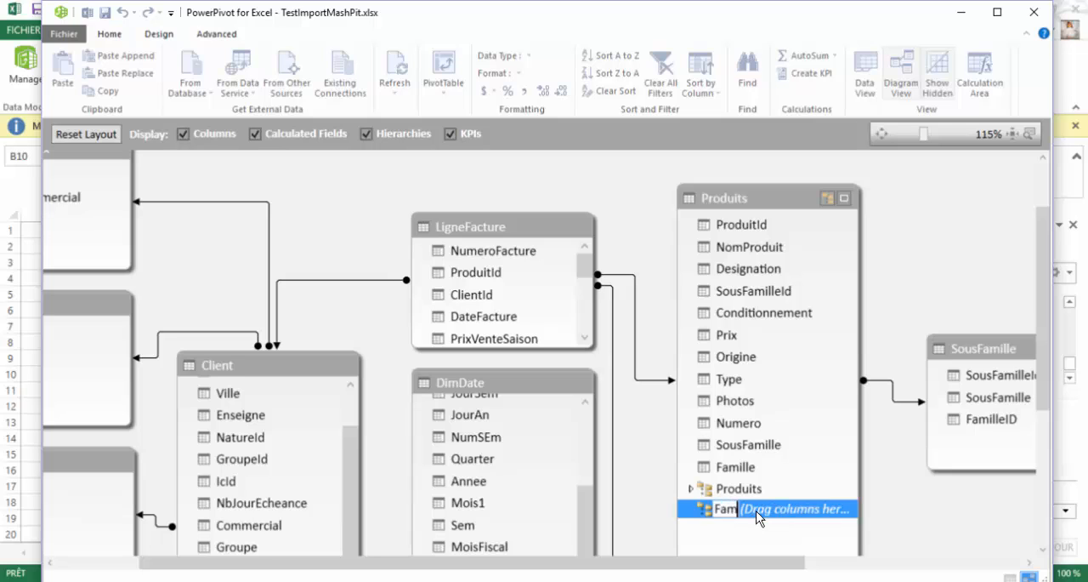
text(illeProduits)
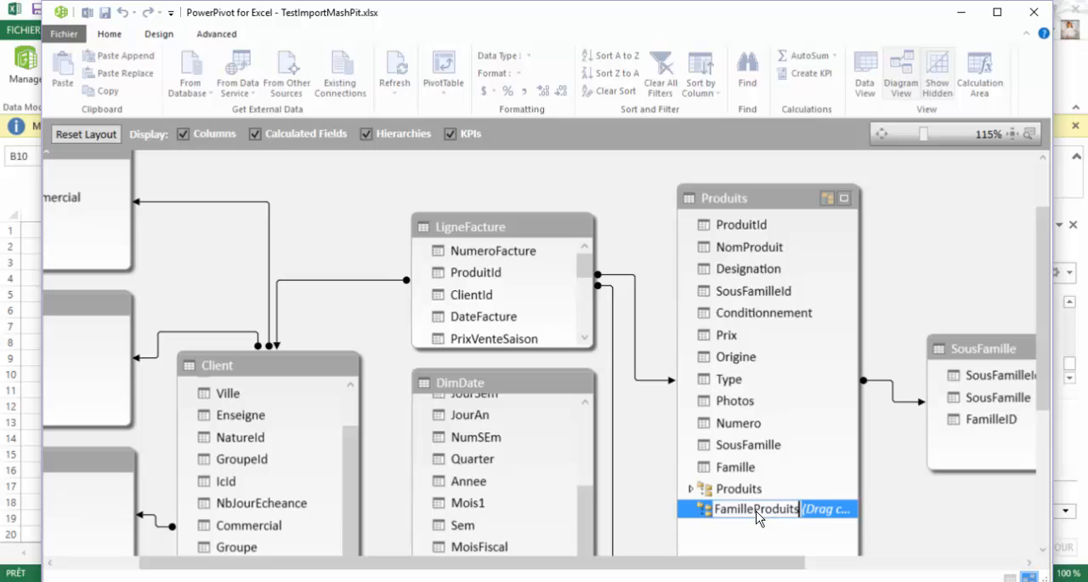
click(734, 470)
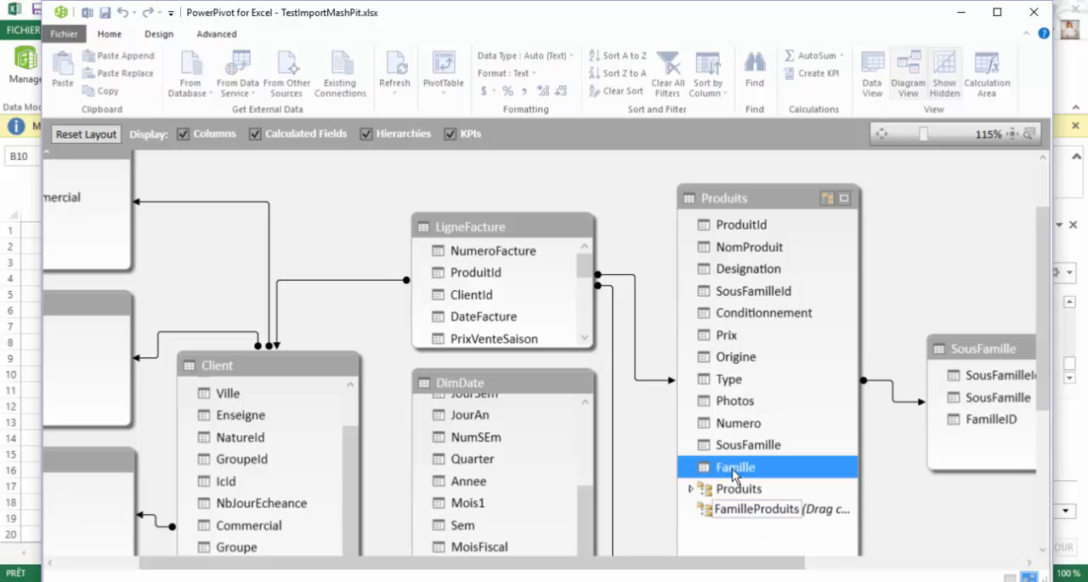
click(743, 511)
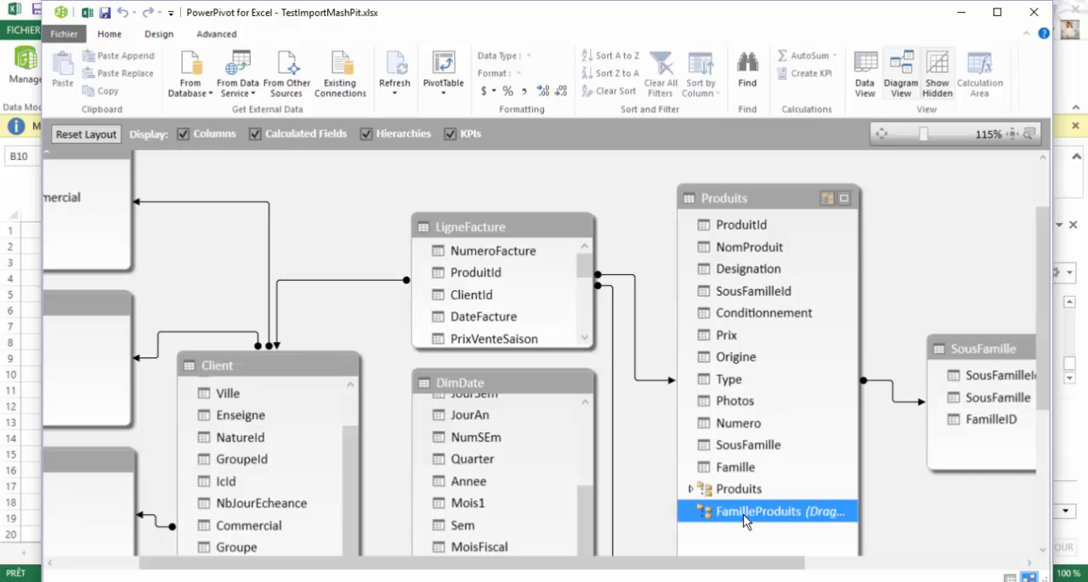
- Add the Famille and SousFamille columns to the FamilleProduits hierarchy, with Famille as the upper level and SousFamille below it
drag(733, 468, 750, 513)
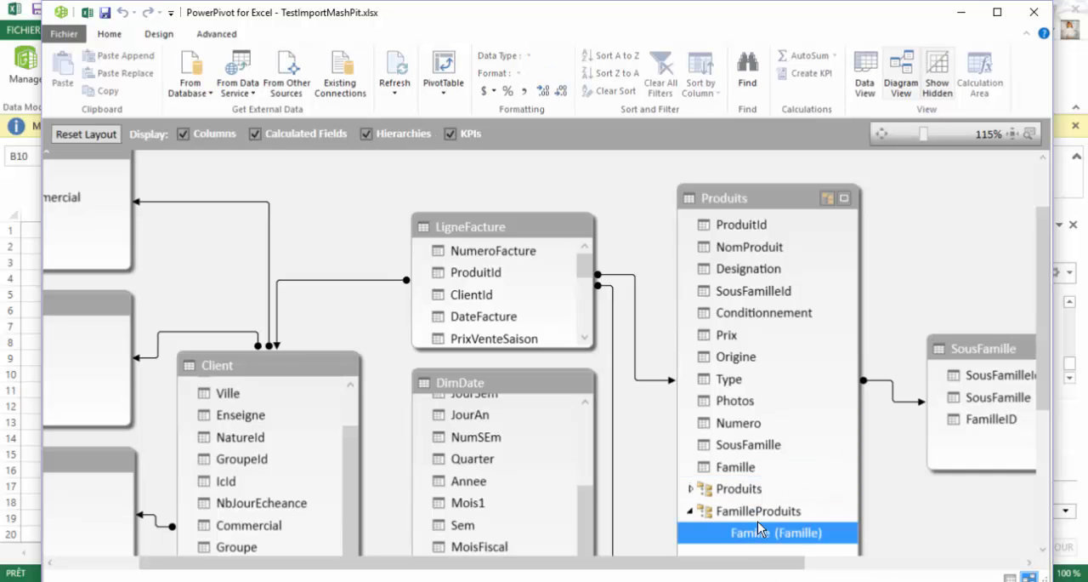
drag(746, 447, 759, 538)
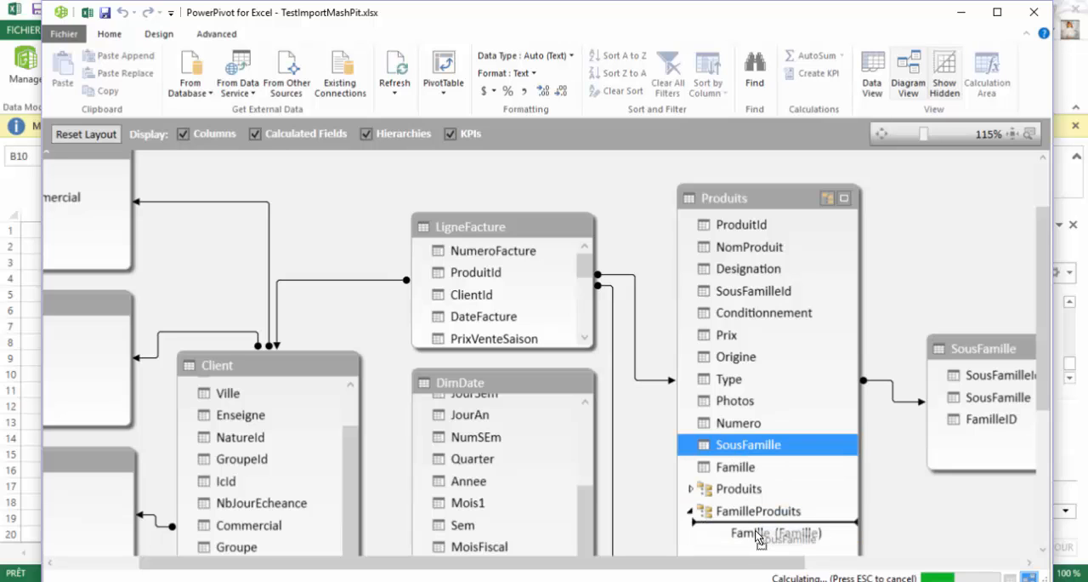
drag(853, 331, 859, 397)
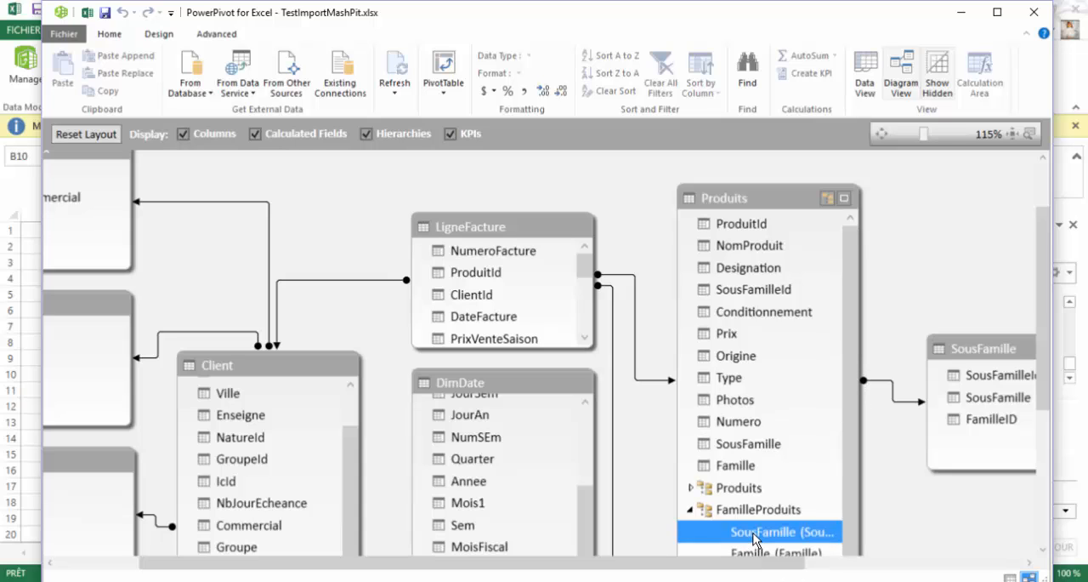
mouse_move(754, 545)
mouse_down()
mouse_move(758, 527)
mouse_move(754, 536)
mouse_up()
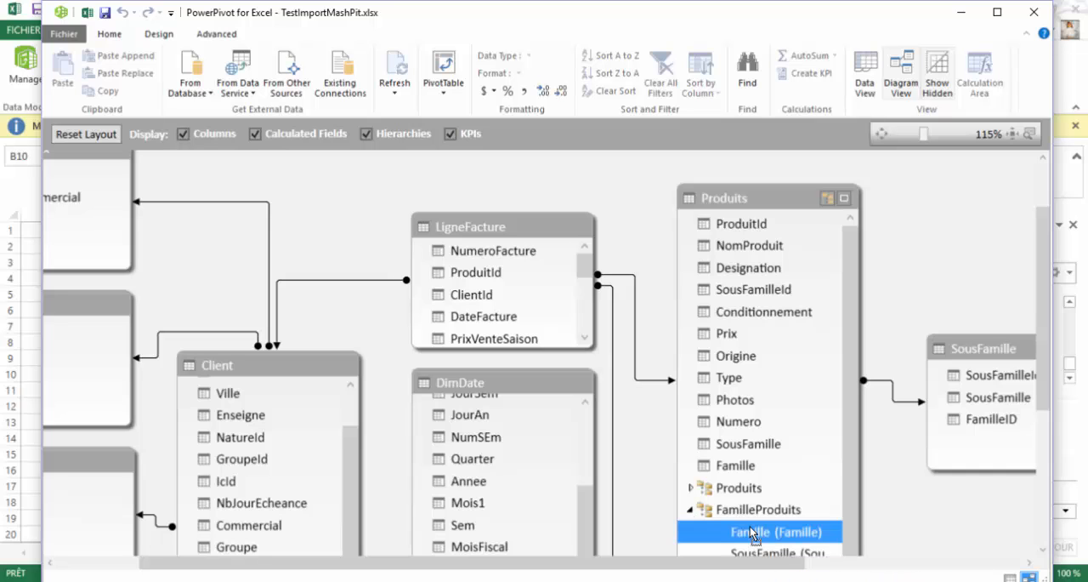
- Move the Produits table higher in the diagram and collapse its FamilleProduits hierarchy
mouse_move(792, 200)
mouse_down()
mouse_move(787, 167)
mouse_move(787, 196)
mouse_up()
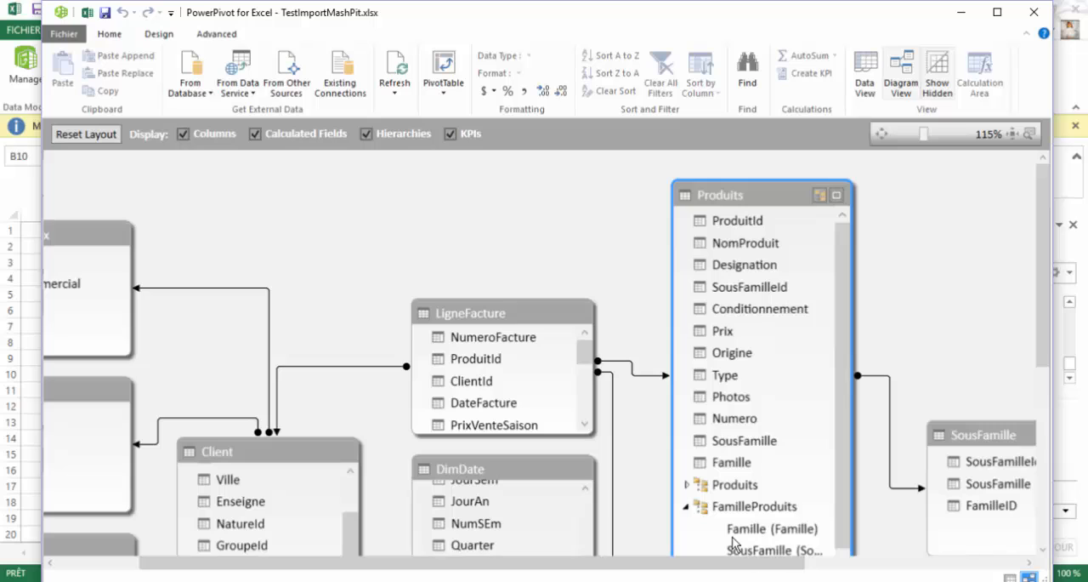
click(687, 508)
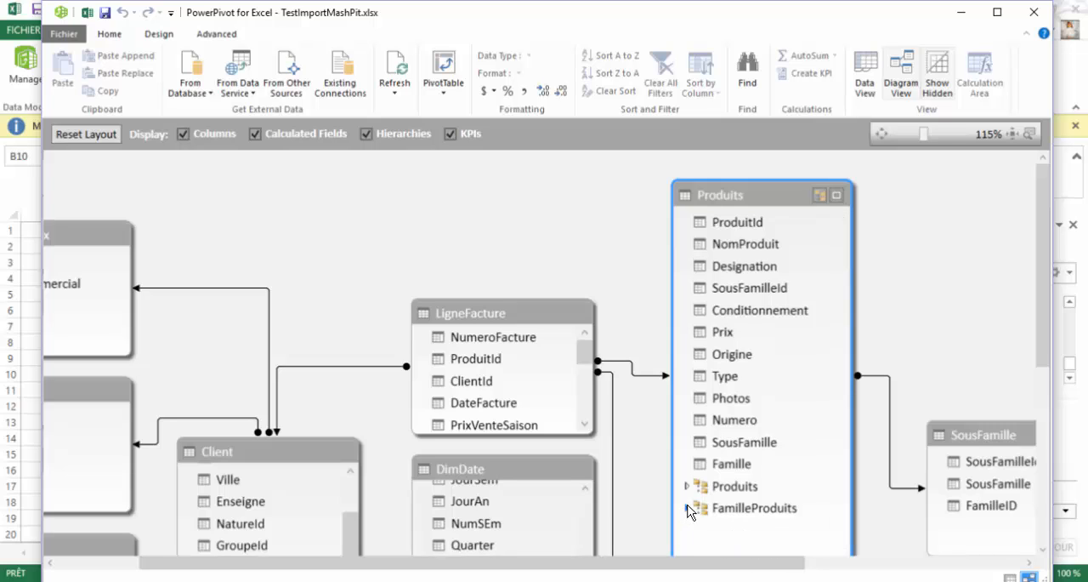
right_click(752, 508)
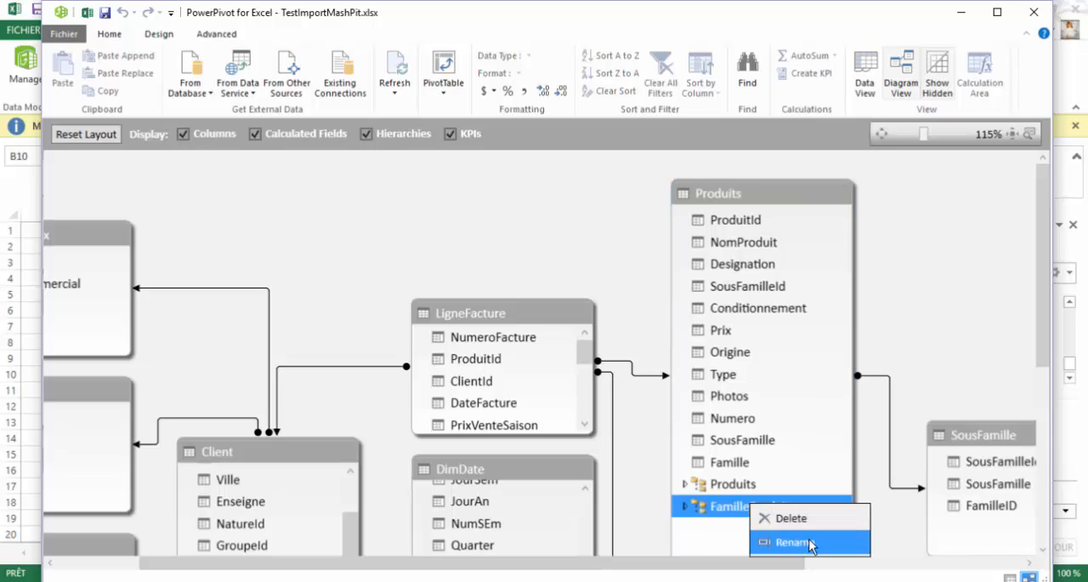
click(639, 509)
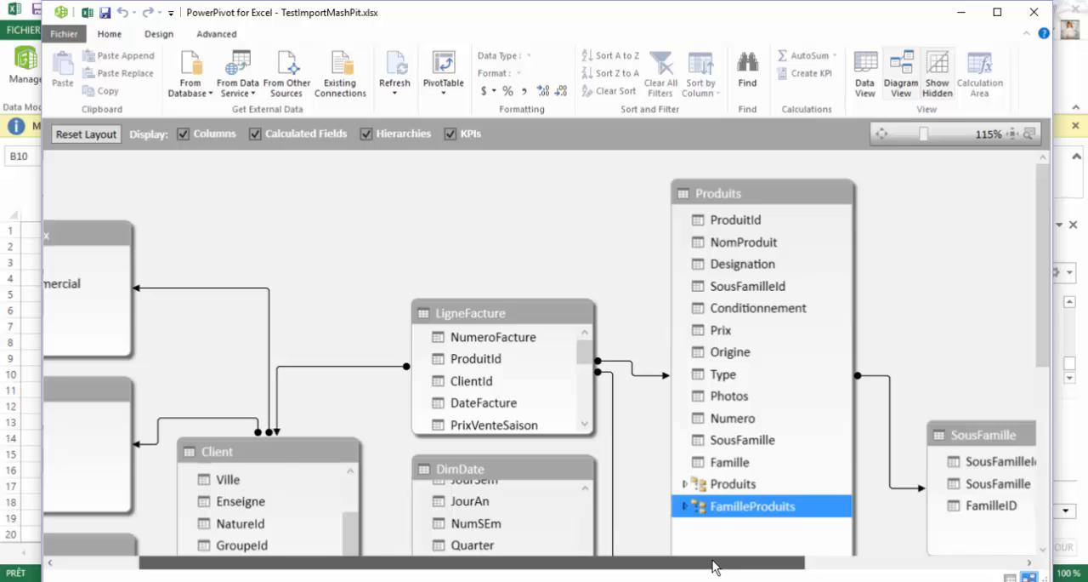
- Examine the levels of the Calendier and CalendrierMois hierarchies in the DimDate table, and the hierarchies in the Client table
drag(711, 563, 513, 551)
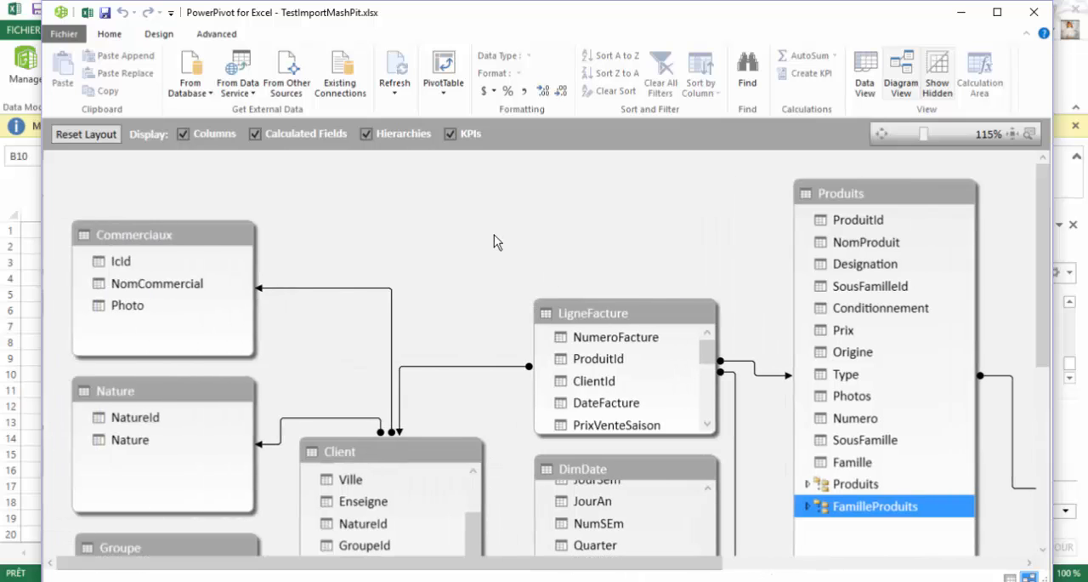
scroll(498, 242, down, 5)
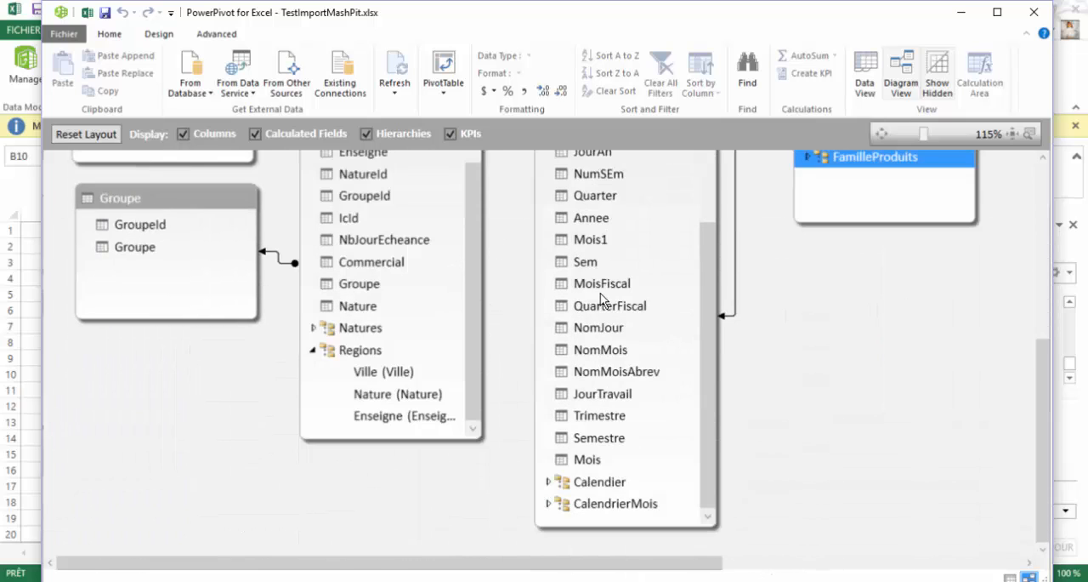
scroll(600, 293, up, 2)
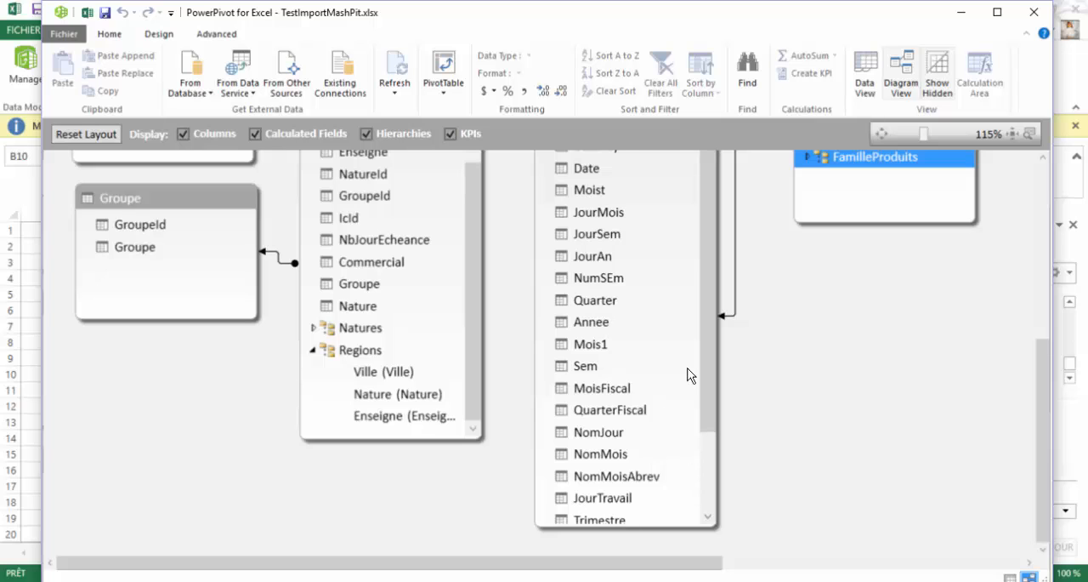
drag(712, 308, 709, 419)
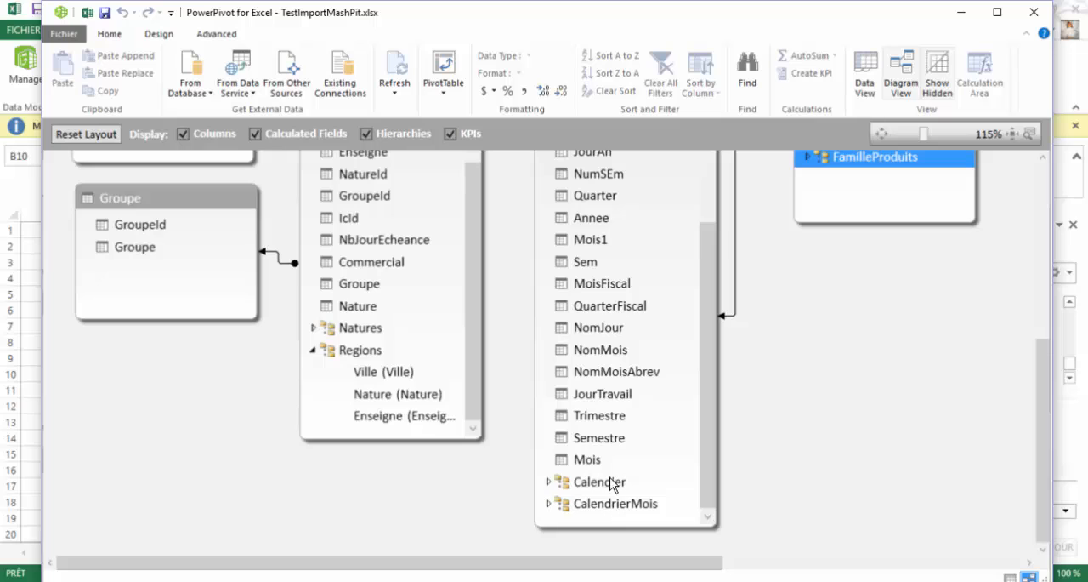
click(549, 481)
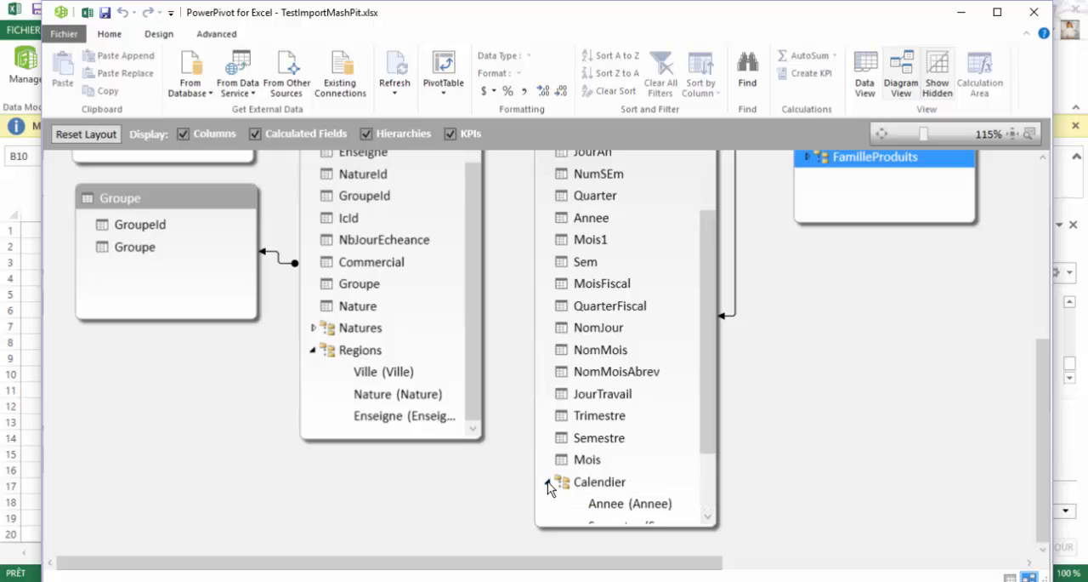
drag(711, 299, 712, 378)
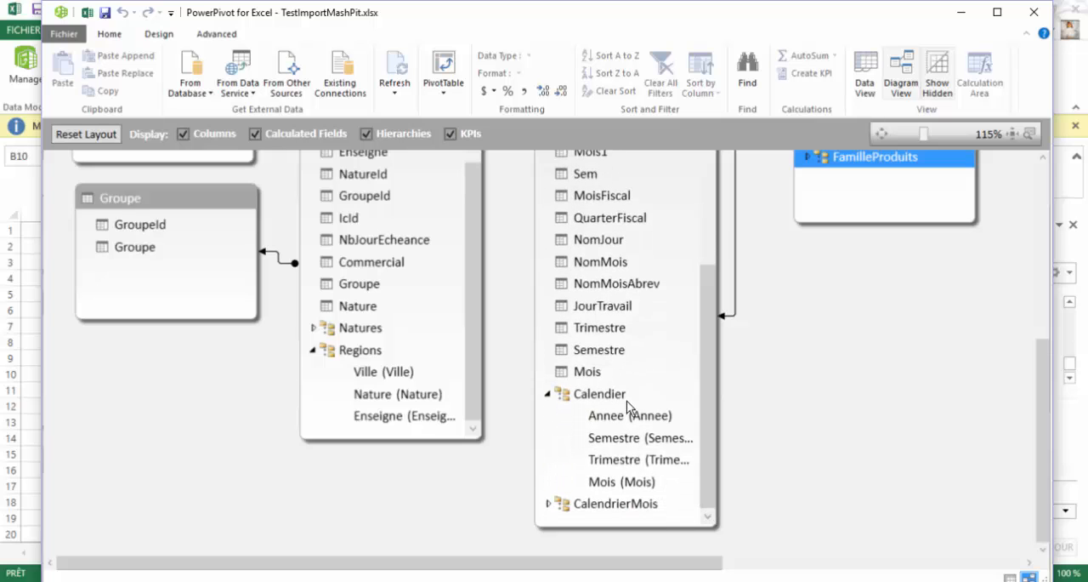
click(549, 504)
drag(700, 354, 708, 407)
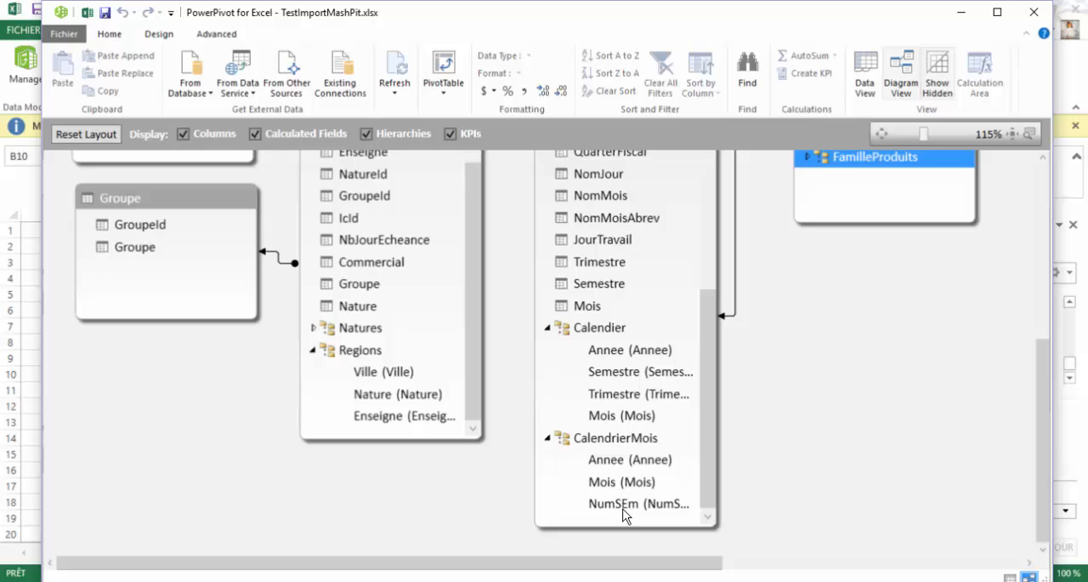
click(548, 439)
click(548, 377)
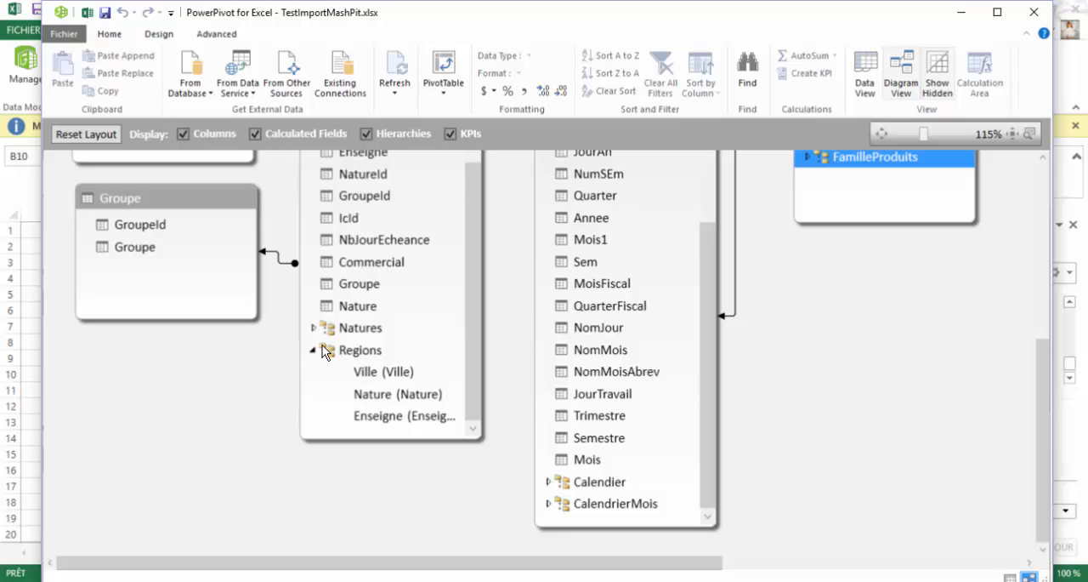
drag(473, 313, 469, 246)
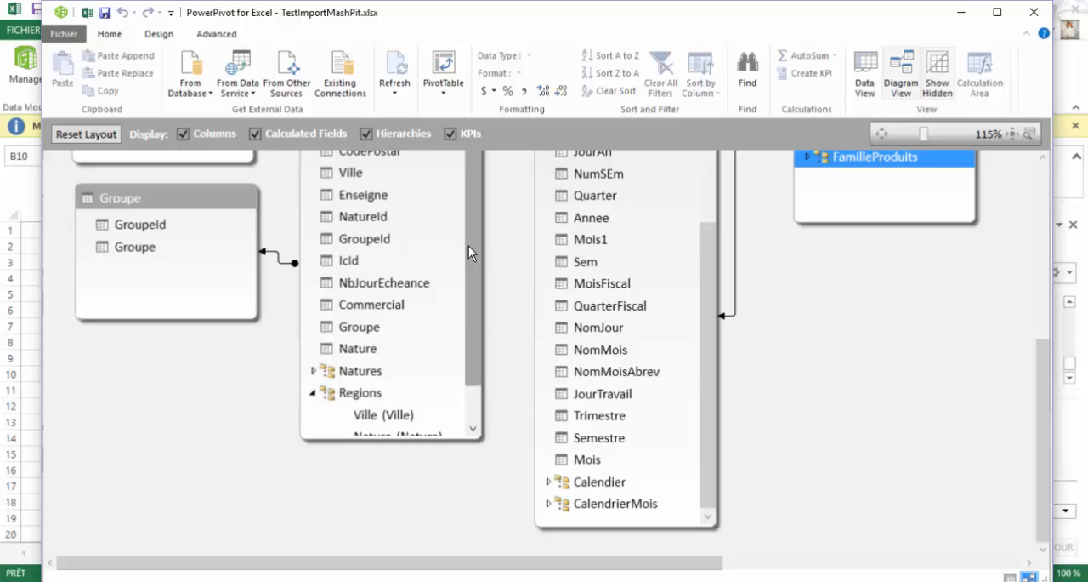
- Examine the formulas behind the Commercial, Groupe and Nature calculated columns in the Client table's data
scroll(482, 269, up, 5)
scroll(482, 270, down, 7)
scroll(483, 274, up, 3)
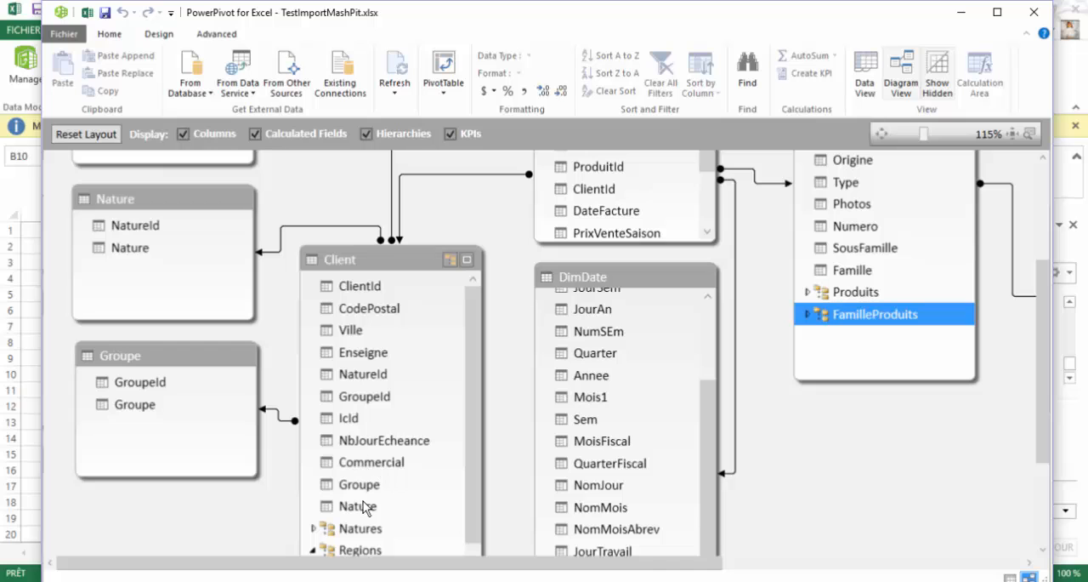
click(867, 75)
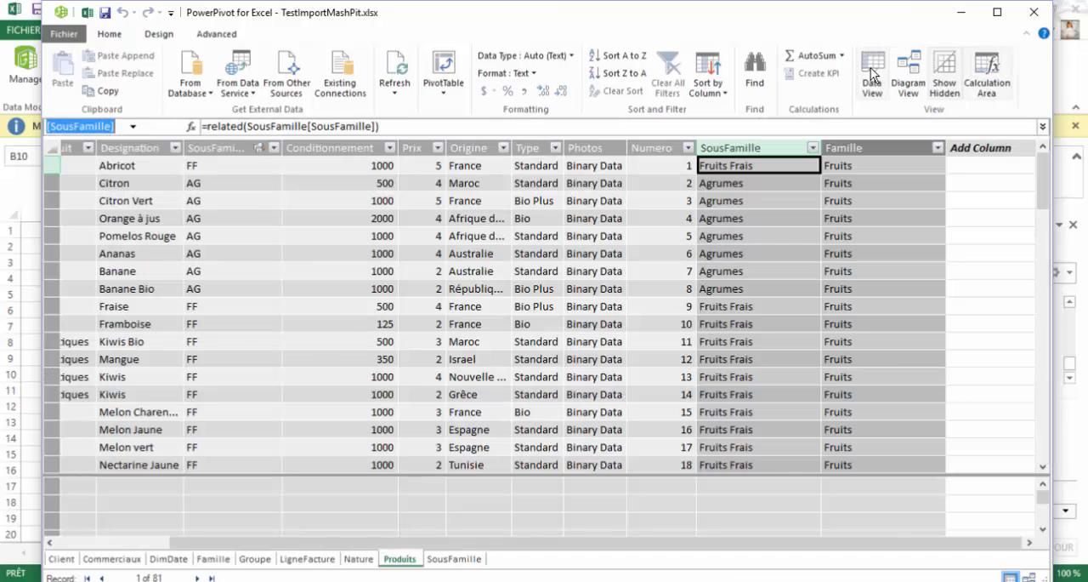
click(60, 559)
click(712, 218)
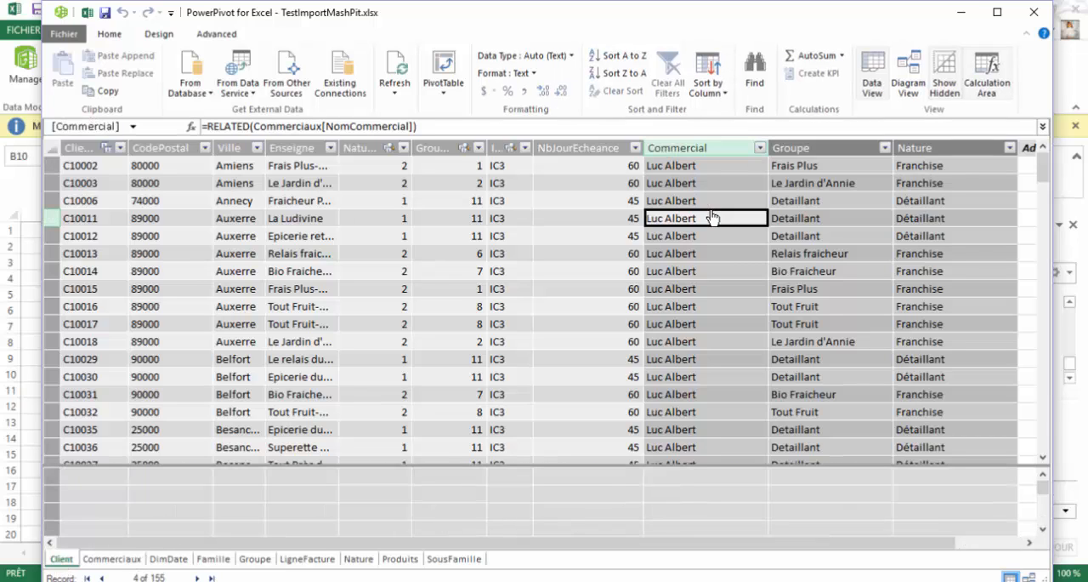
click(797, 208)
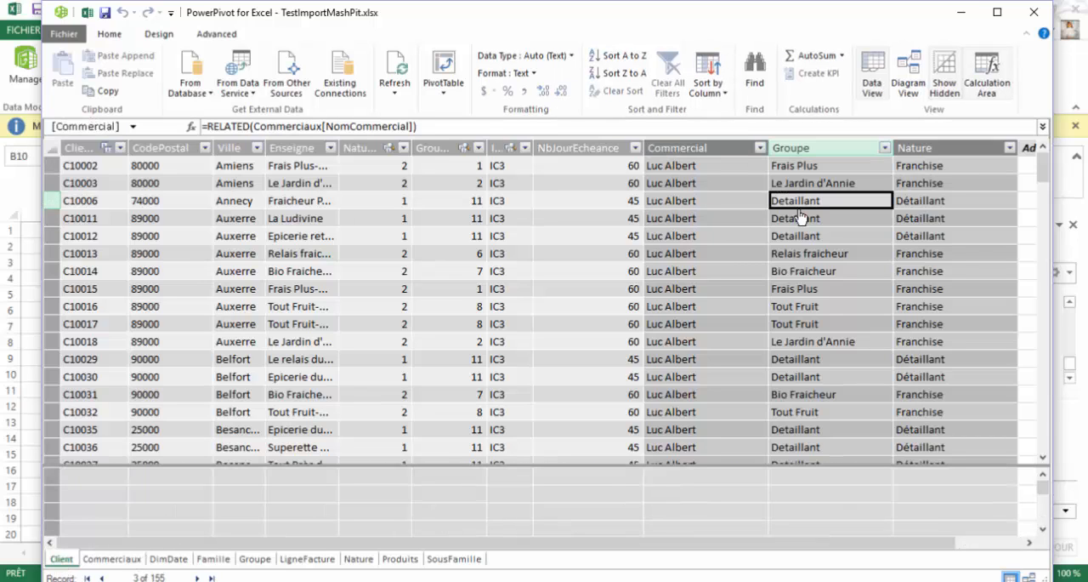
click(916, 206)
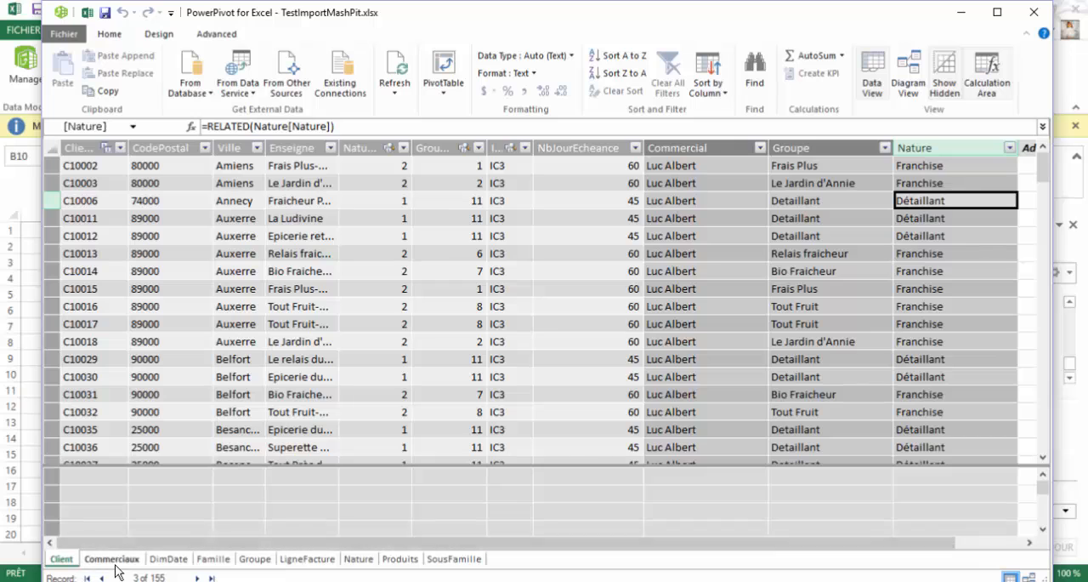
- Review the levels of the Natures hierarchy in the Client table of the diagram, and collapse the Natures and Regions hierarchies
click(908, 70)
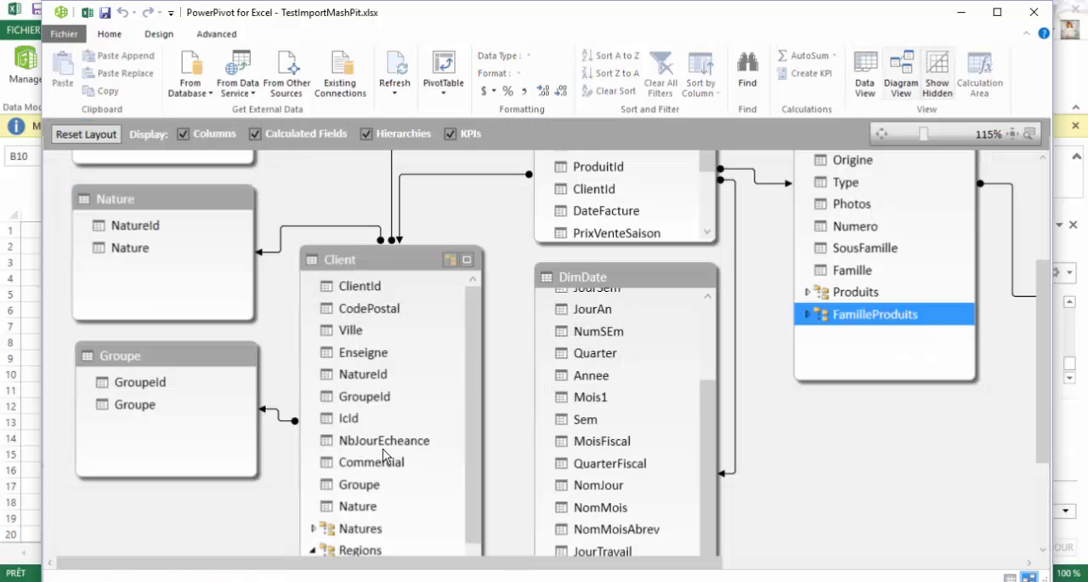
scroll(473, 345, down, 1)
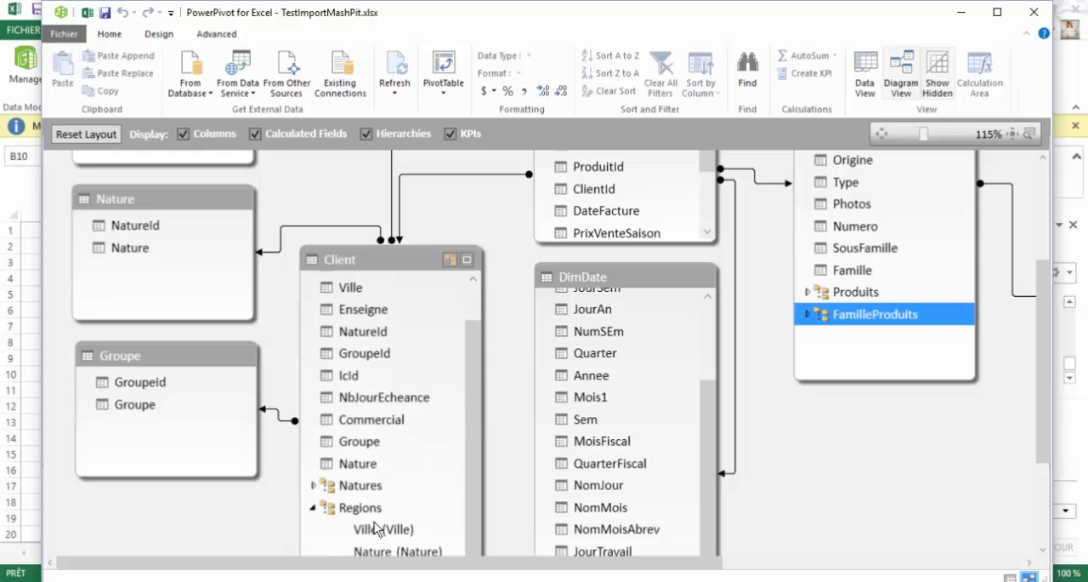
click(315, 485)
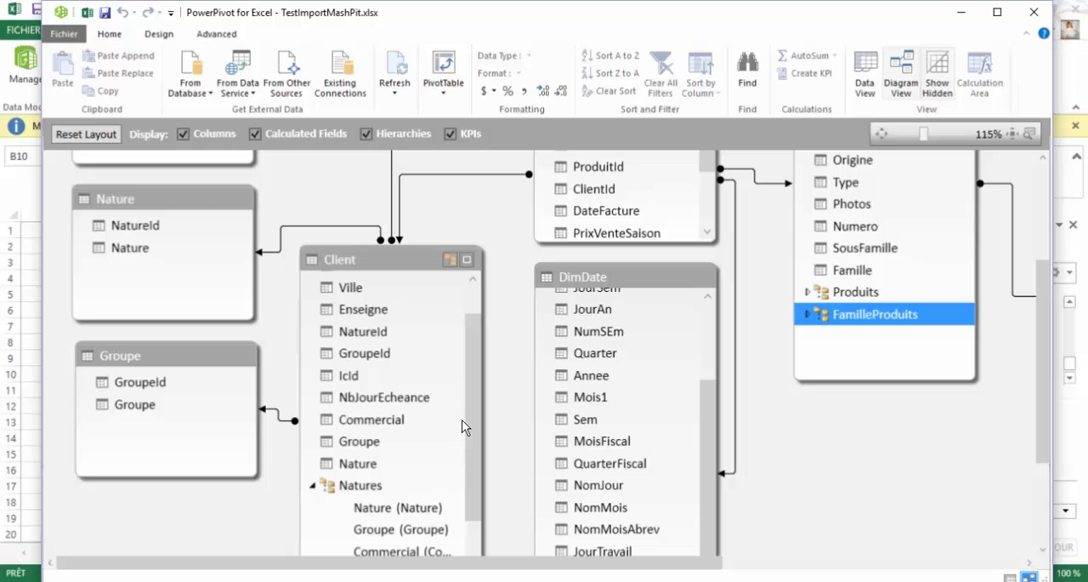
drag(471, 406, 469, 466)
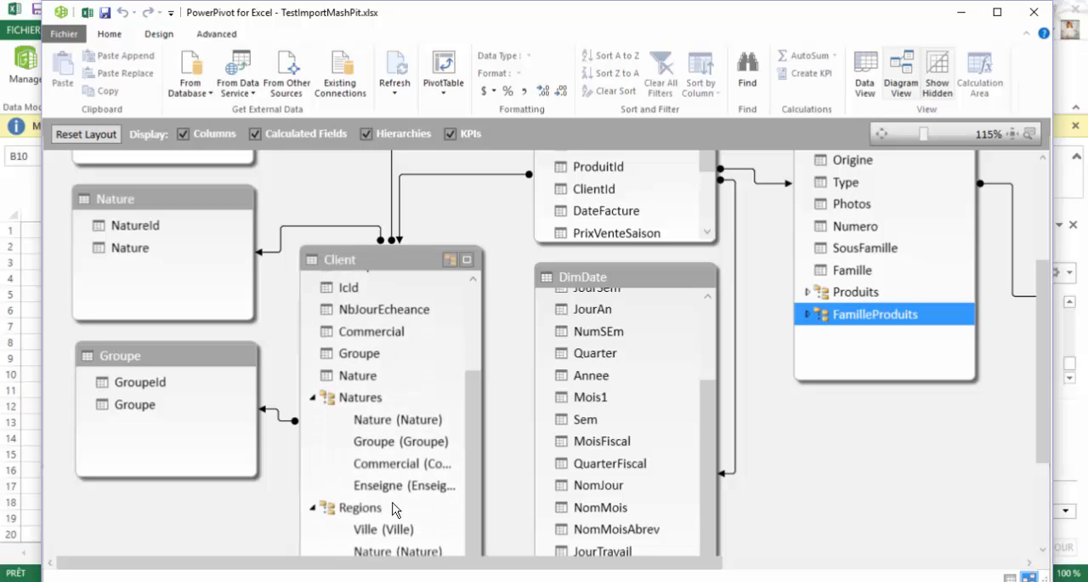
click(313, 512)
click(313, 462)
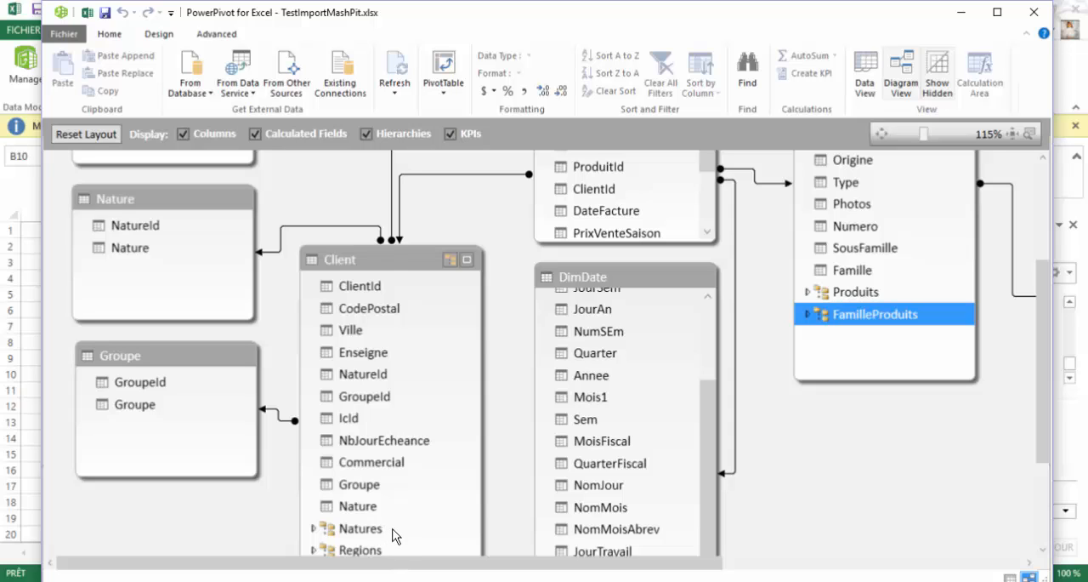
- Switch to the Excel workbook and replace the Produits hierarchy with DimDate's Calendier hierarchy in the pivot table rows
click(86, 13)
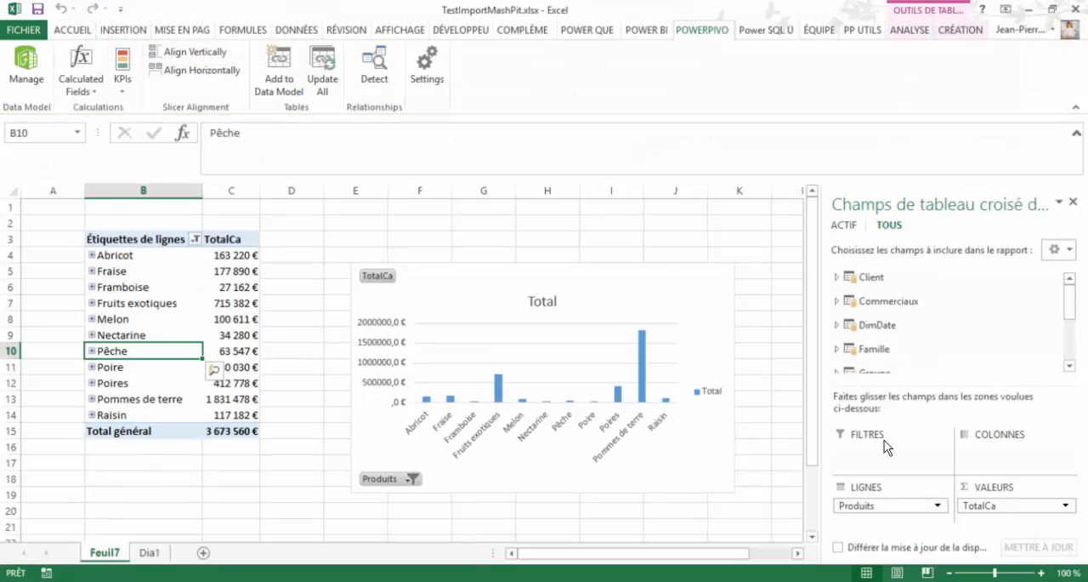
drag(893, 506, 1008, 331)
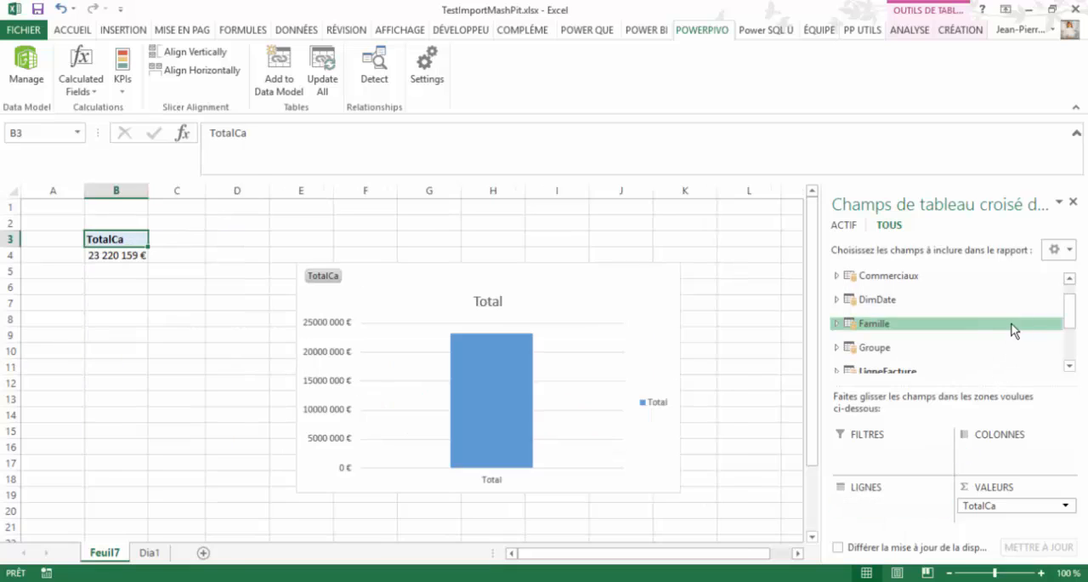
click(837, 299)
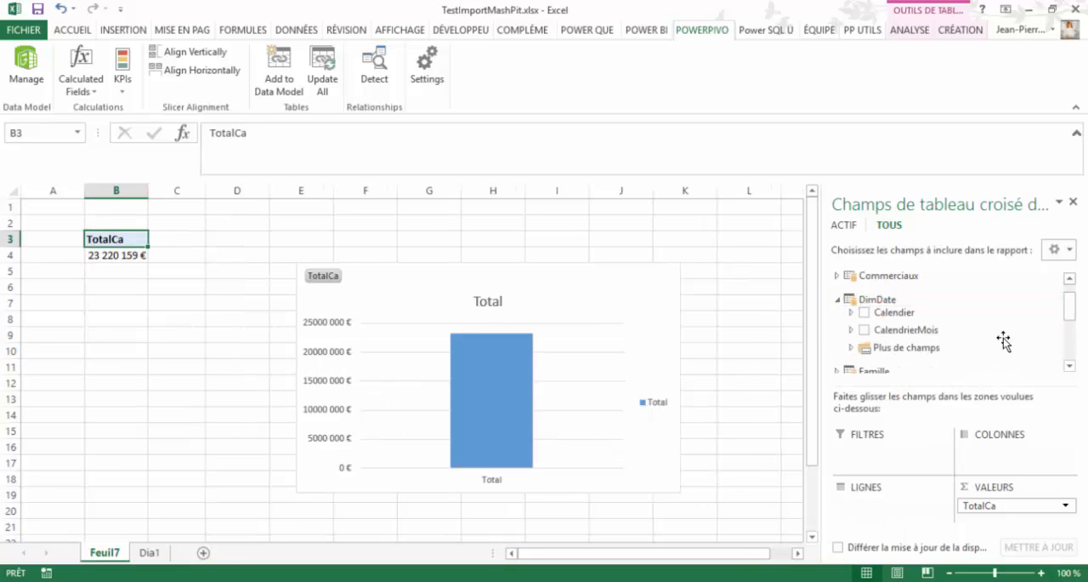
drag(891, 312, 910, 522)
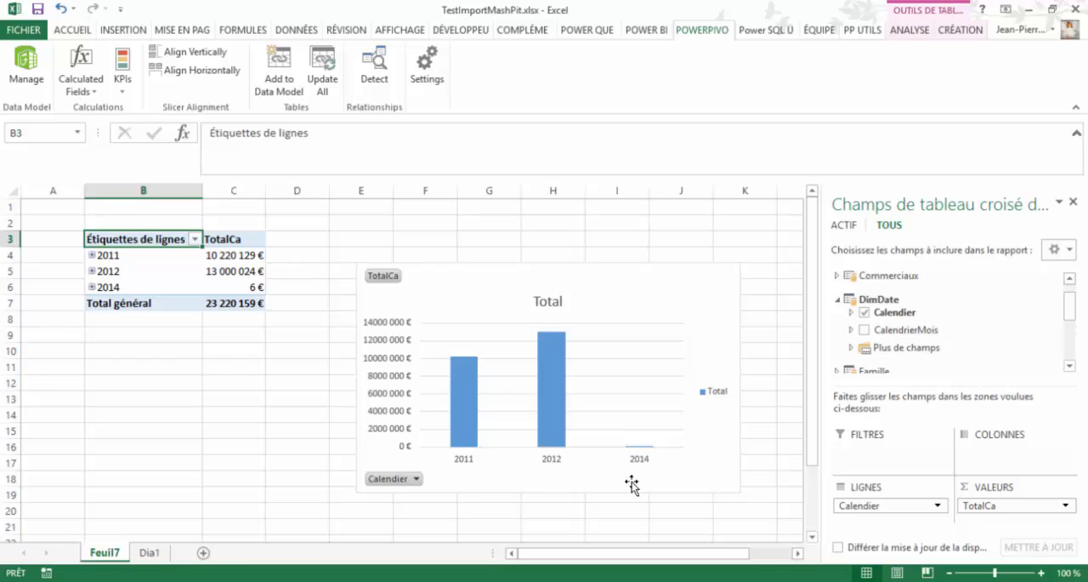
- Expand 2012, its semester 2012-S2 and quarter 2012-T3 in the pivot table down to the month level
click(92, 271)
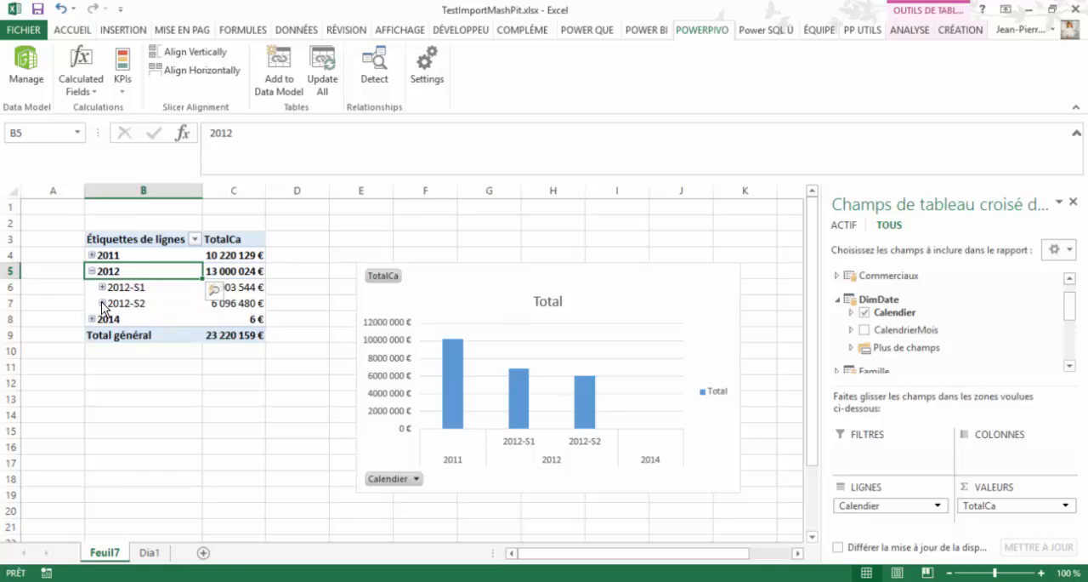
click(102, 304)
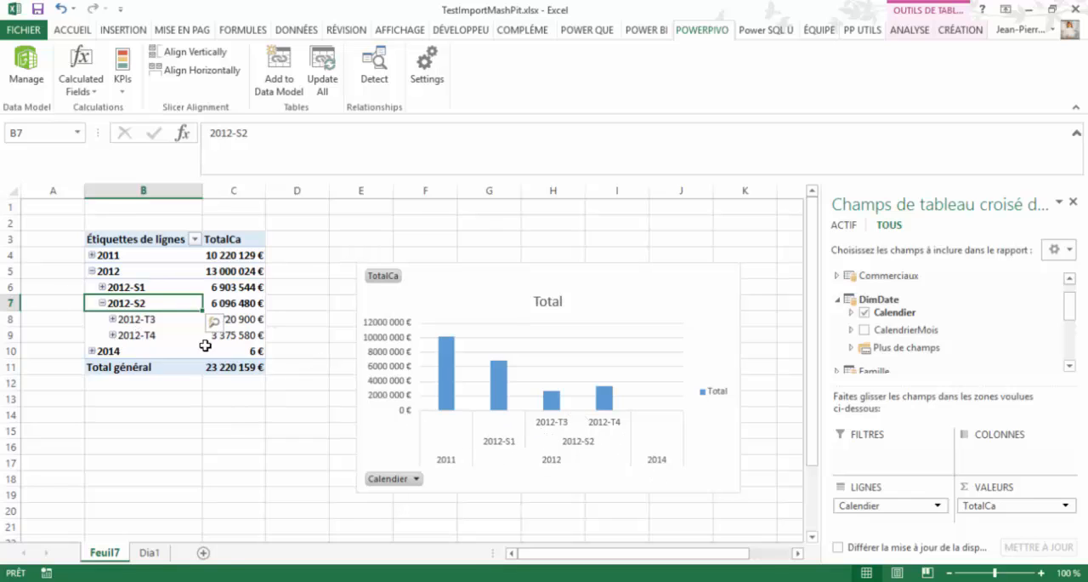
click(113, 319)
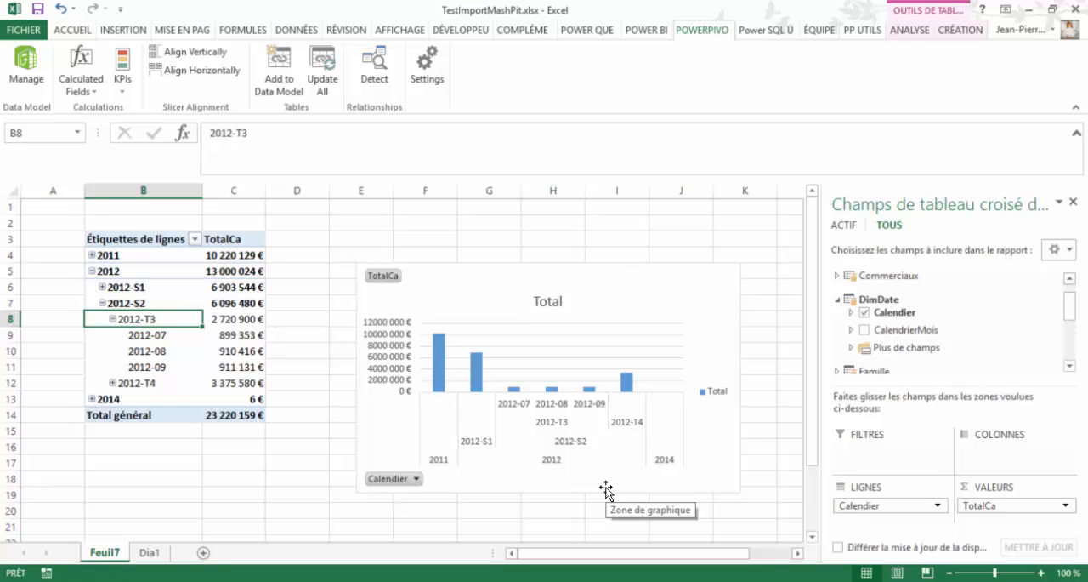
- Examine the Quarter and Sem source columns in the DimDate table of the Power Pivot data model, and return to the workbook
click(25, 68)
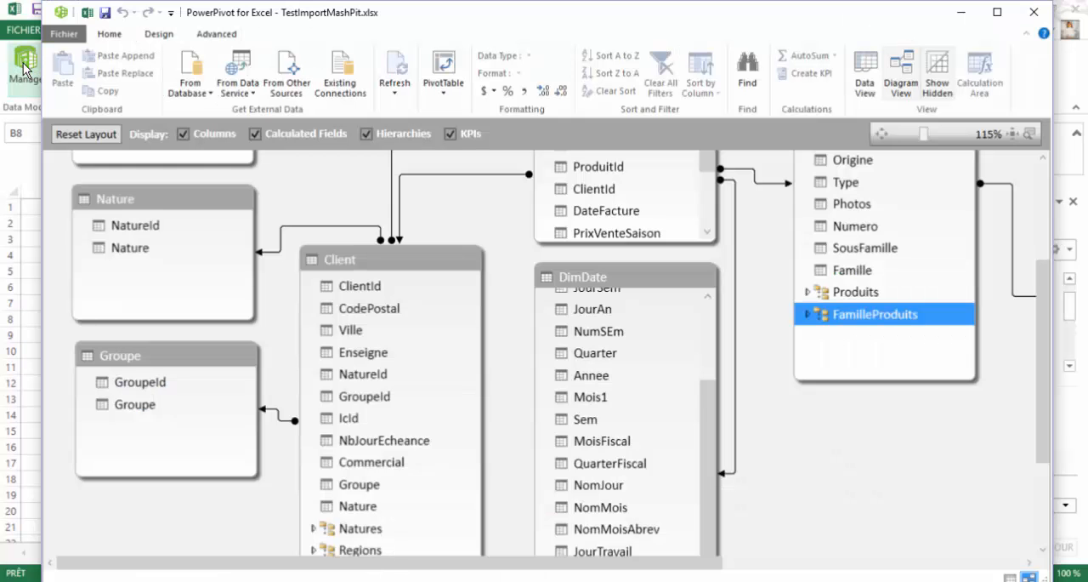
click(866, 70)
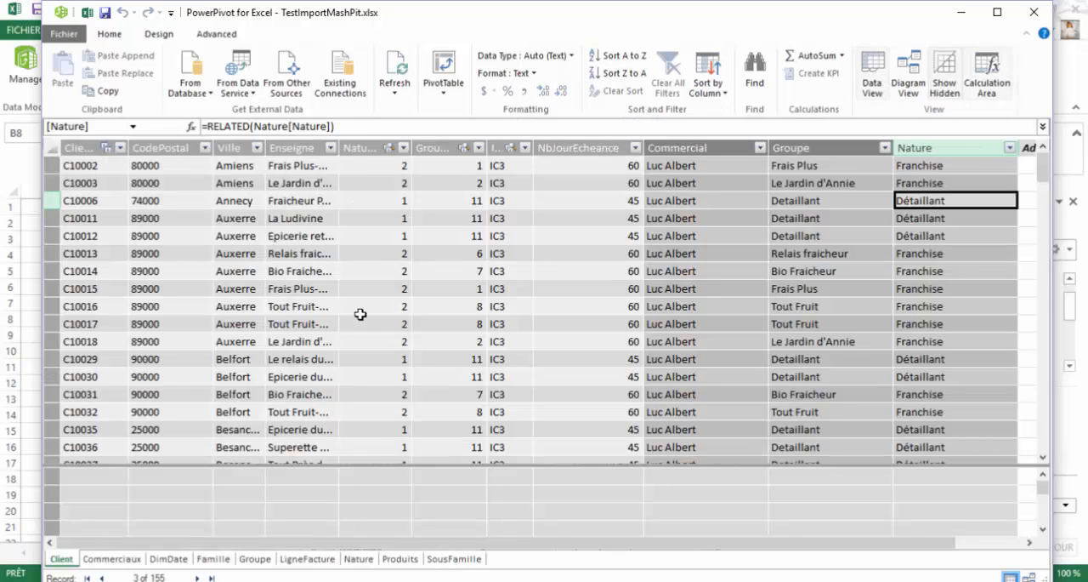
click(174, 563)
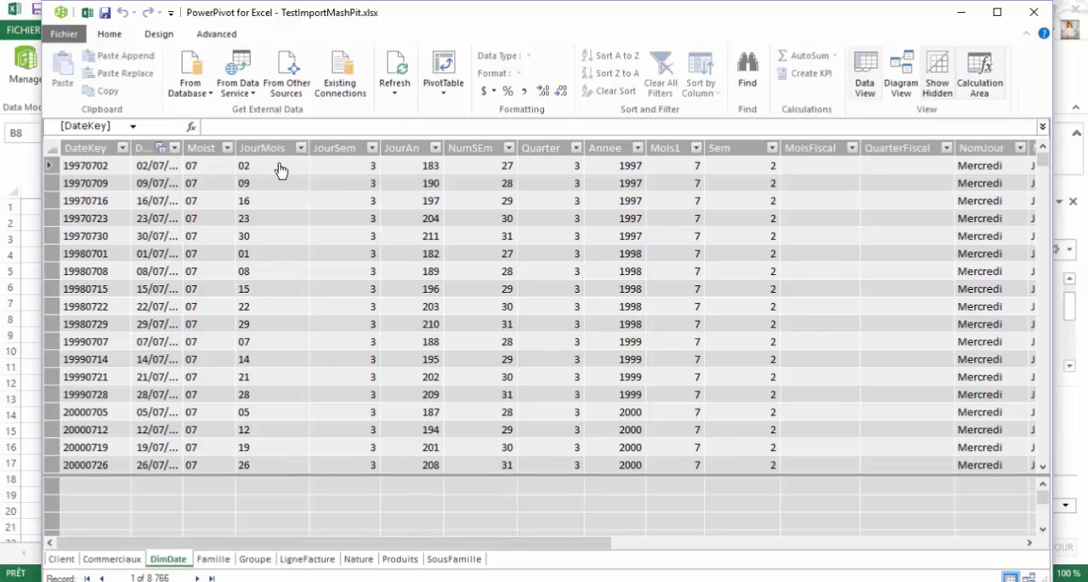
click(550, 146)
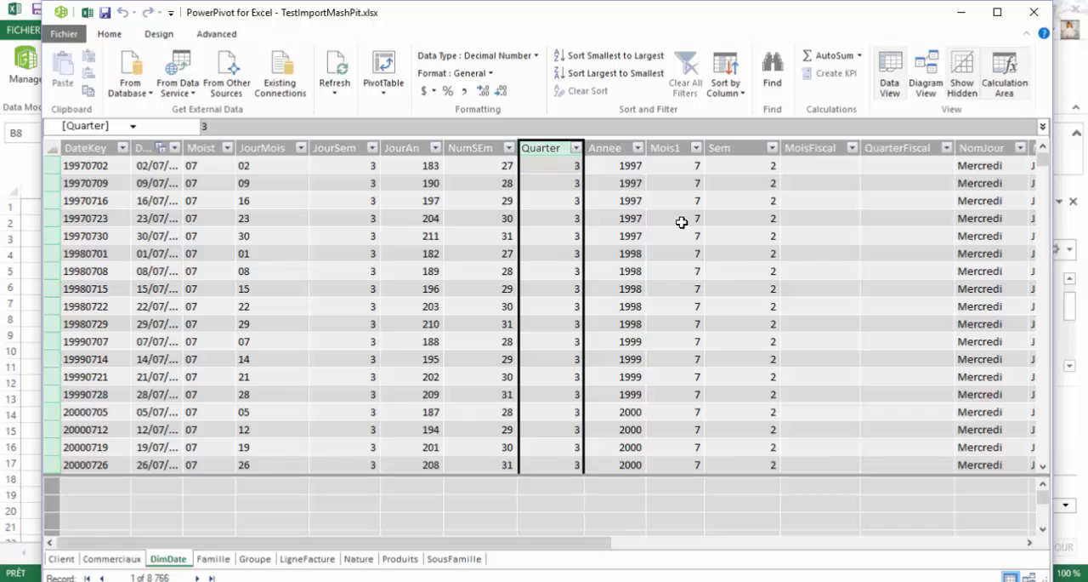
click(758, 142)
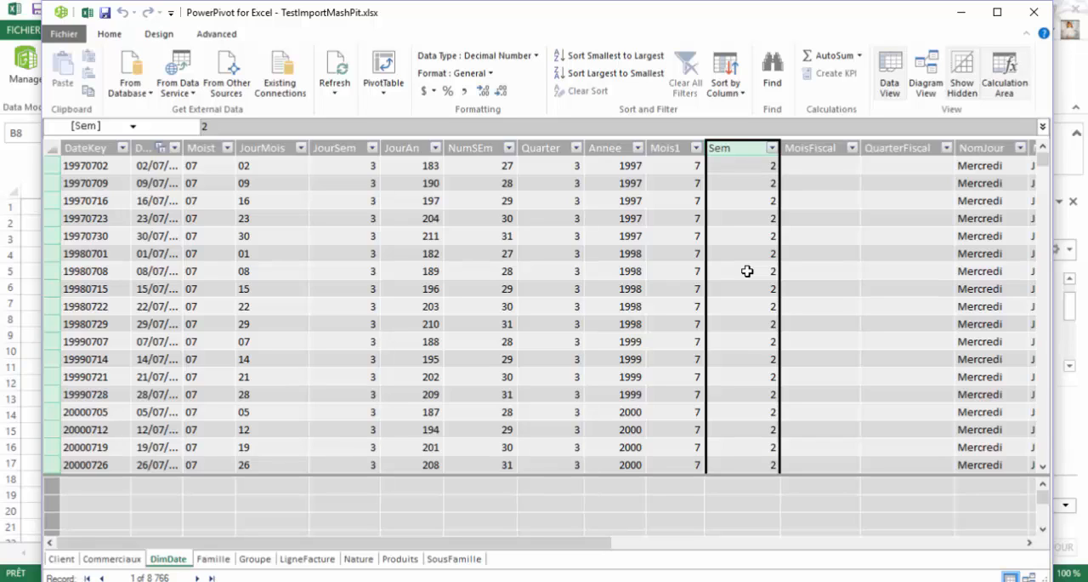
click(551, 148)
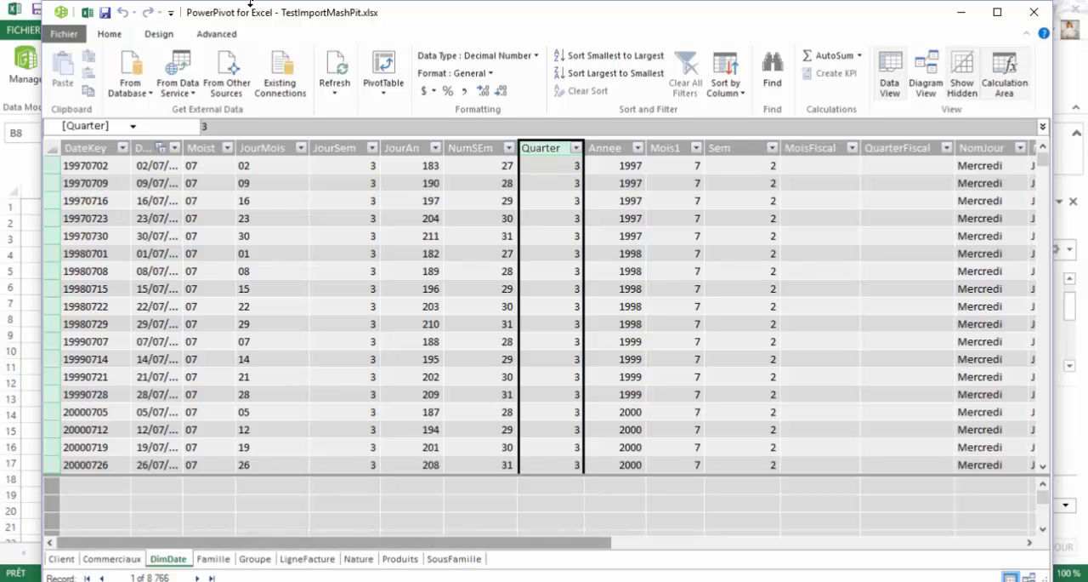
click(88, 13)
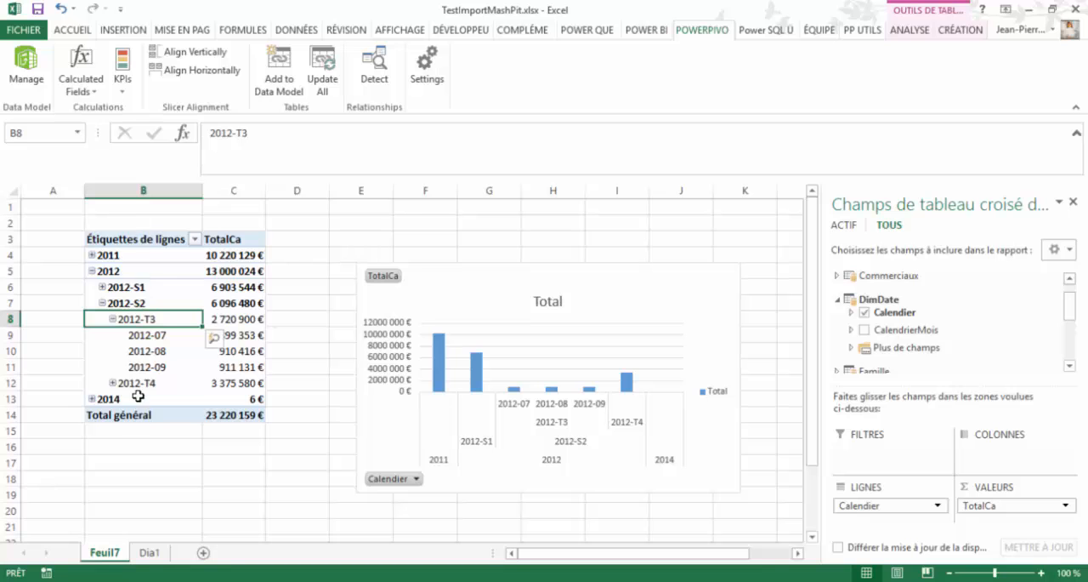
- Inspect the formula of the Trimestre calculated column in Power Pivot's DimDate table, and switch back to the Excel workbook
click(25, 68)
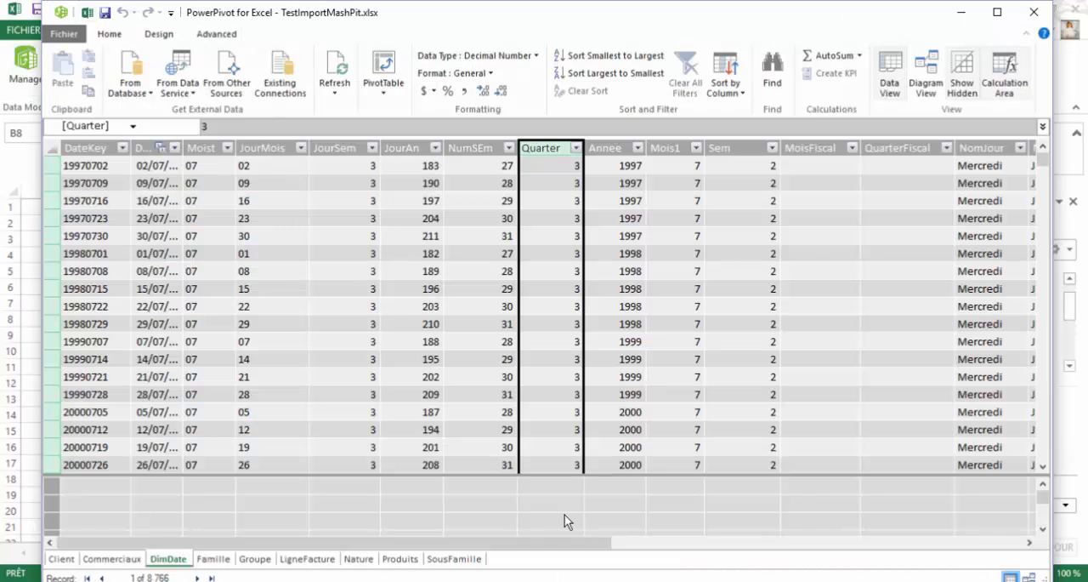
drag(466, 541, 939, 554)
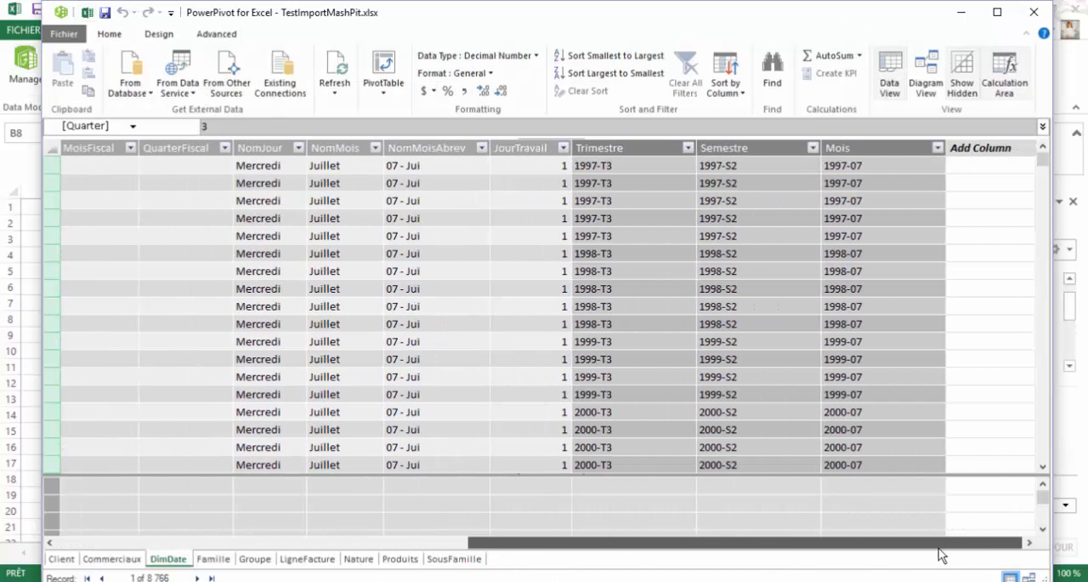
click(607, 167)
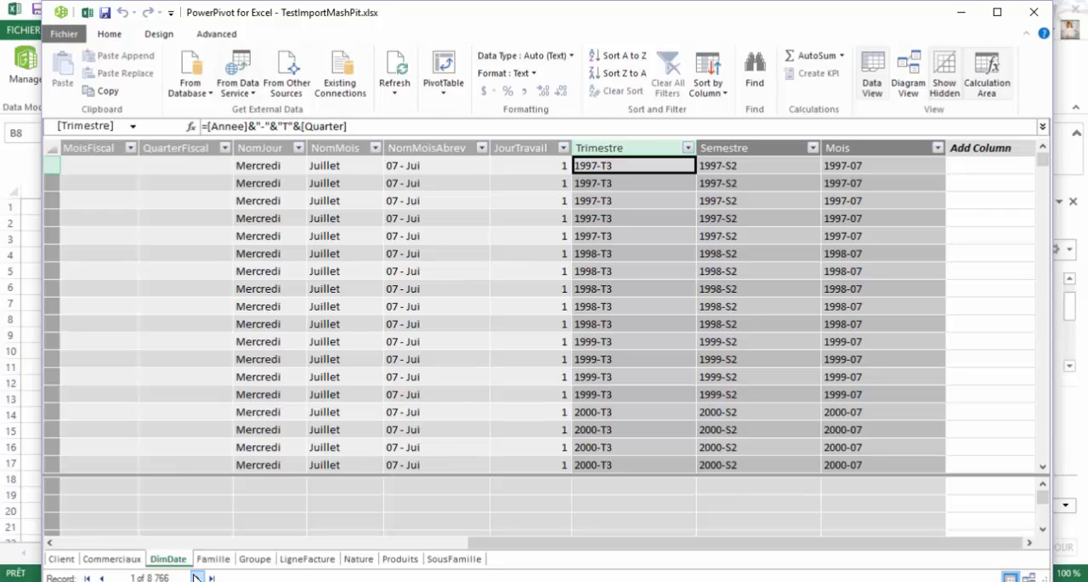
click(88, 14)
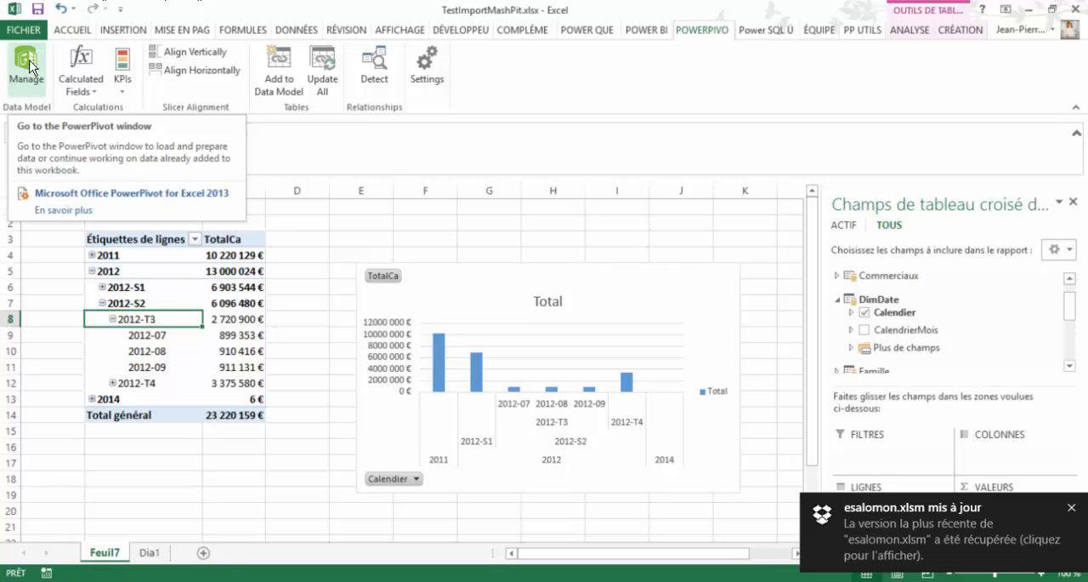
- Compare the formulas of the Trimestre and Semestre calculated columns in Power Pivot's DimDate table, and return to the pivot table
click(31, 68)
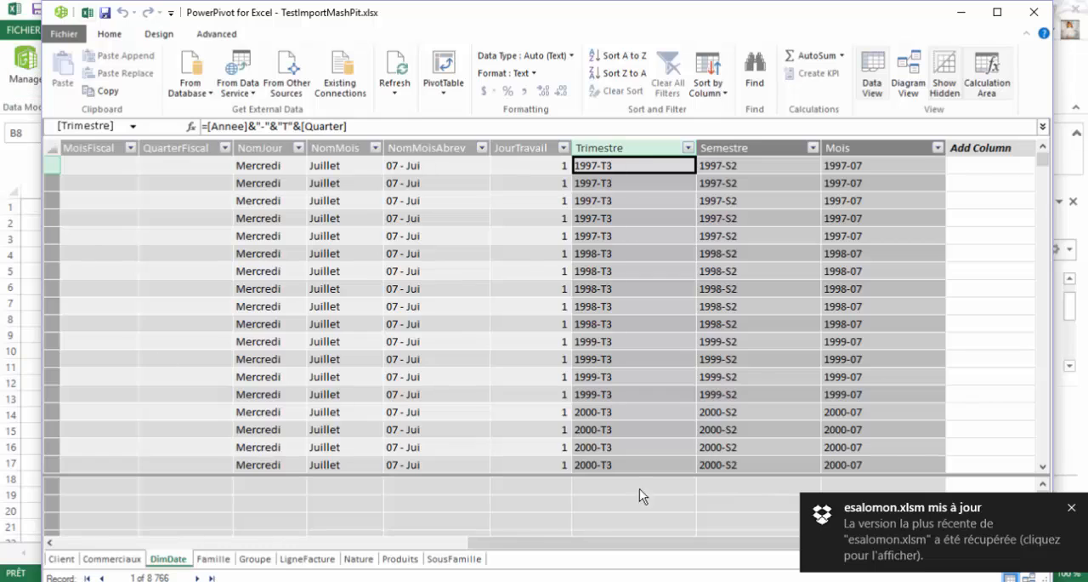
click(651, 218)
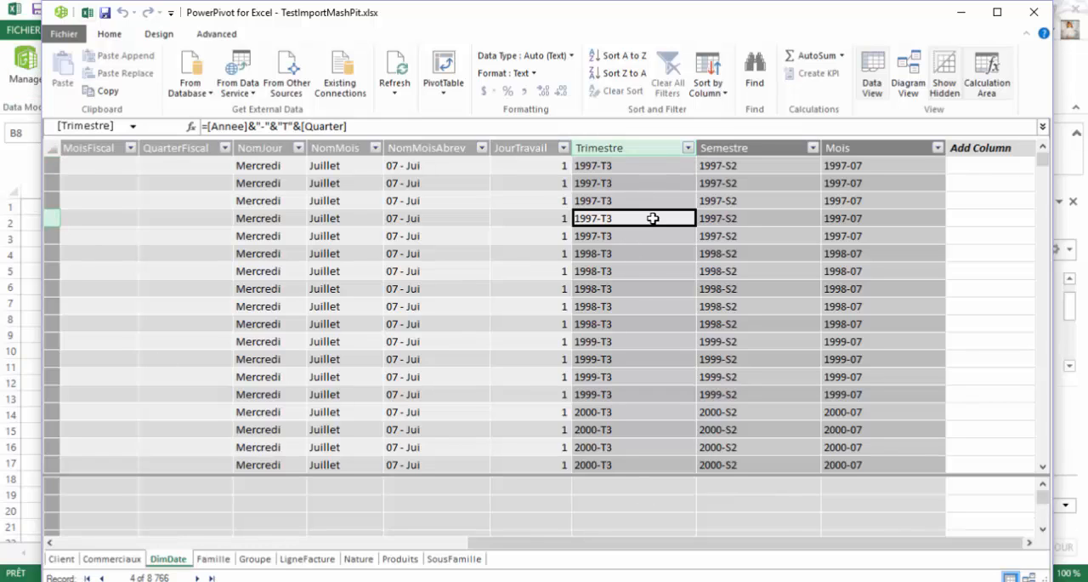
click(752, 220)
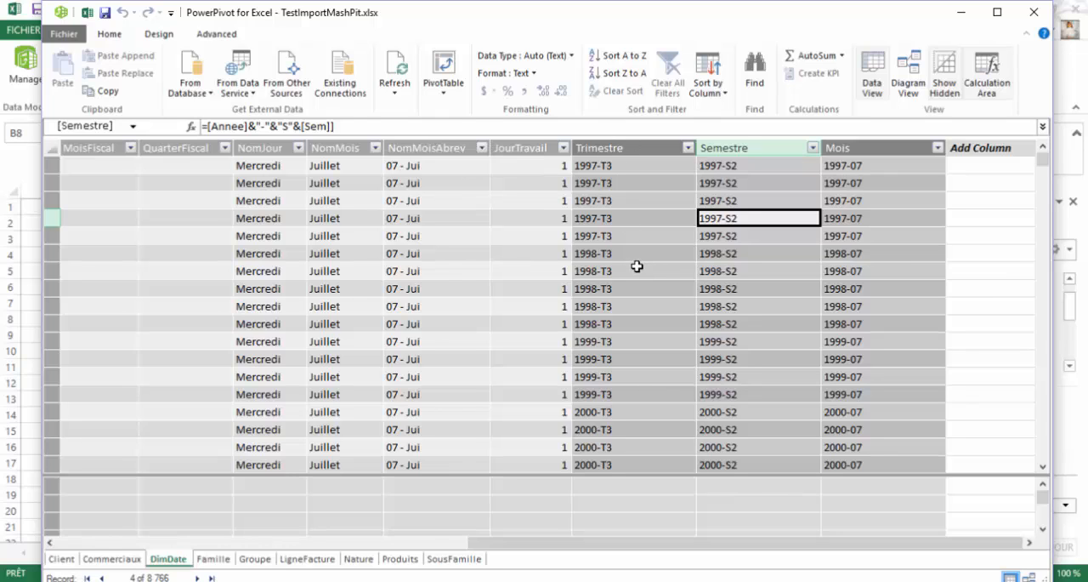
click(628, 165)
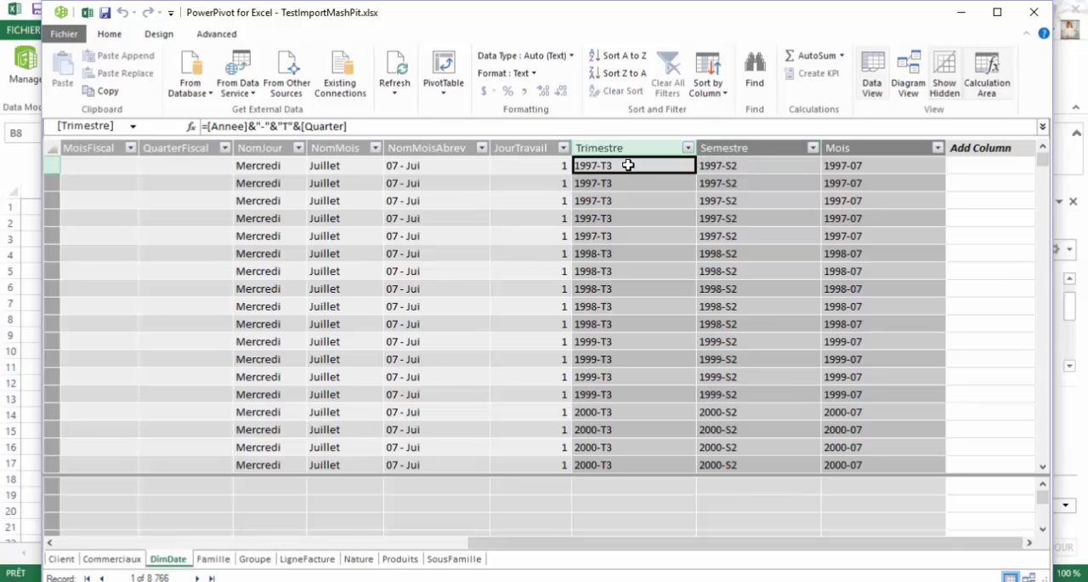
click(89, 13)
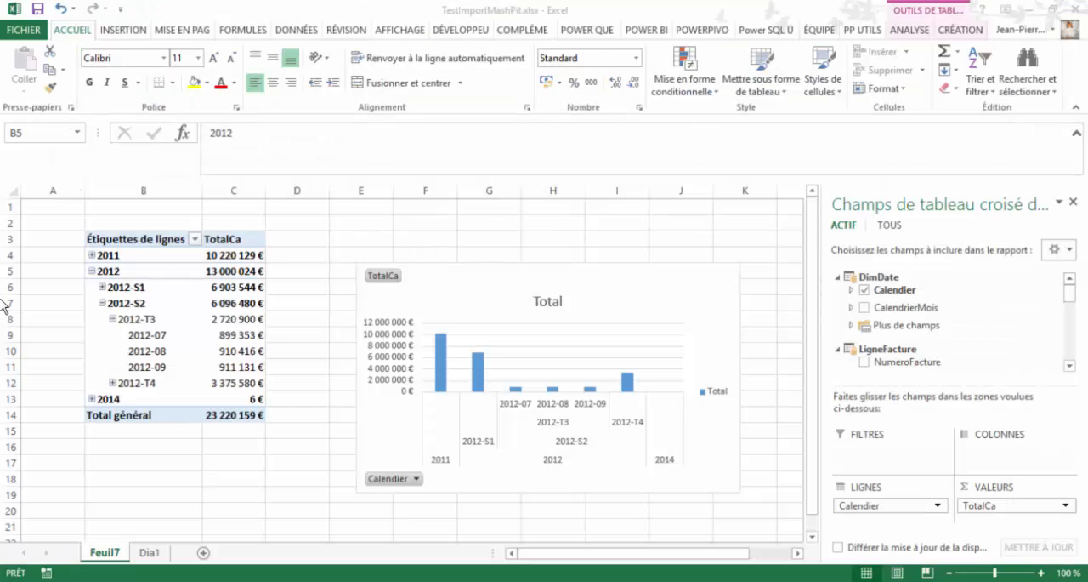